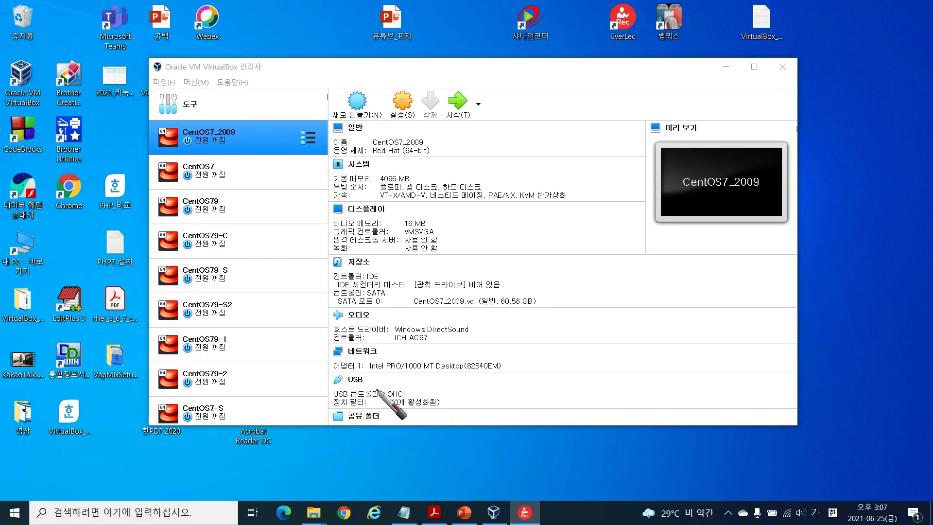
mouse_move(339, 344)
left_mouse_down()
mouse_move(317, 346)
mouse_move(321, 370)
mouse_move(505, 376)
mouse_move(467, 345)
mouse_move(343, 345)
left_mouse_up()
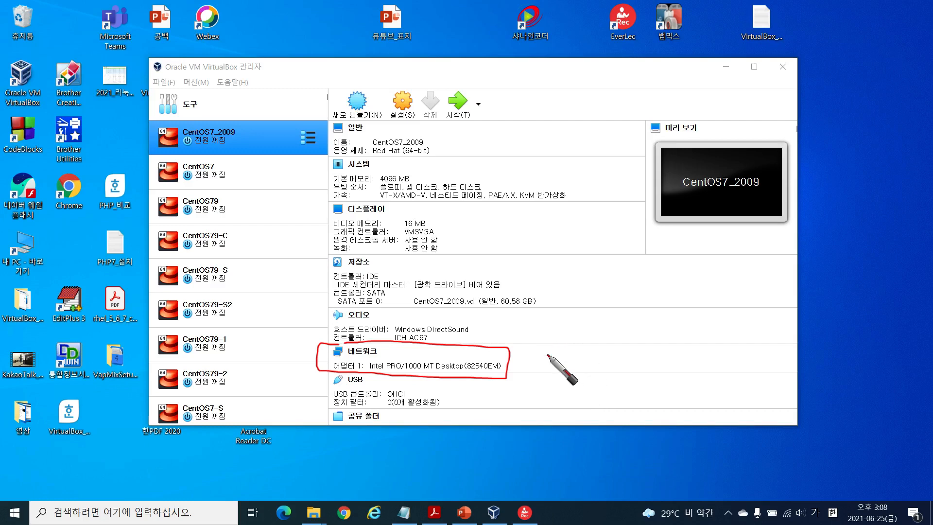
mouse_move(537, 352)
left_mouse_down()
mouse_move(543, 388)
mouse_move(555, 358)
mouse_move(563, 375)
mouse_move(611, 345)
mouse_move(608, 375)
left_mouse_up()
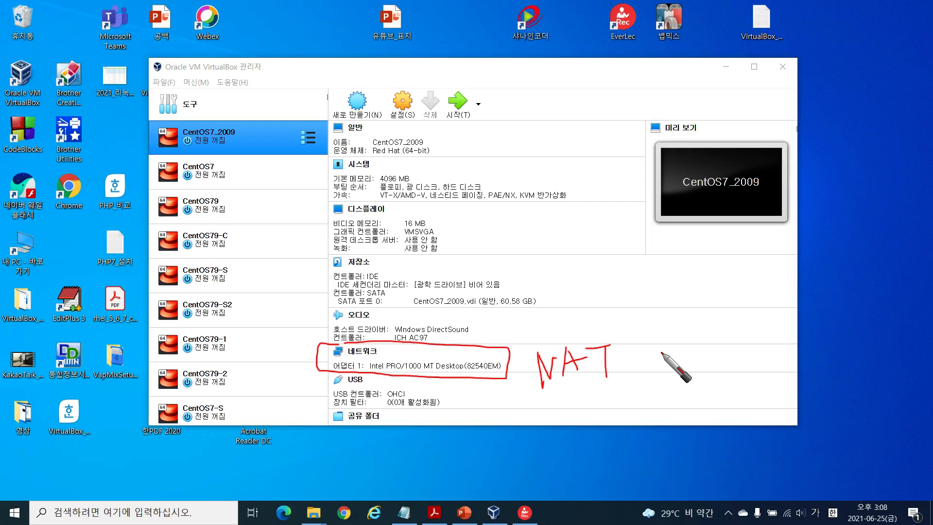
mouse_move(683, 284)
left_mouse_down()
mouse_move(680, 298)
mouse_move(690, 285)
mouse_move(696, 294)
left_mouse_up()
mouse_move(712, 276)
left_mouse_down()
mouse_move(734, 294)
mouse_move(767, 281)
mouse_move(766, 290)
left_mouse_up()
mouse_move(780, 262)
left_mouse_down()
mouse_move(775, 288)
mouse_move(784, 269)
mouse_move(762, 287)
mouse_move(683, 313)
left_mouse_up()
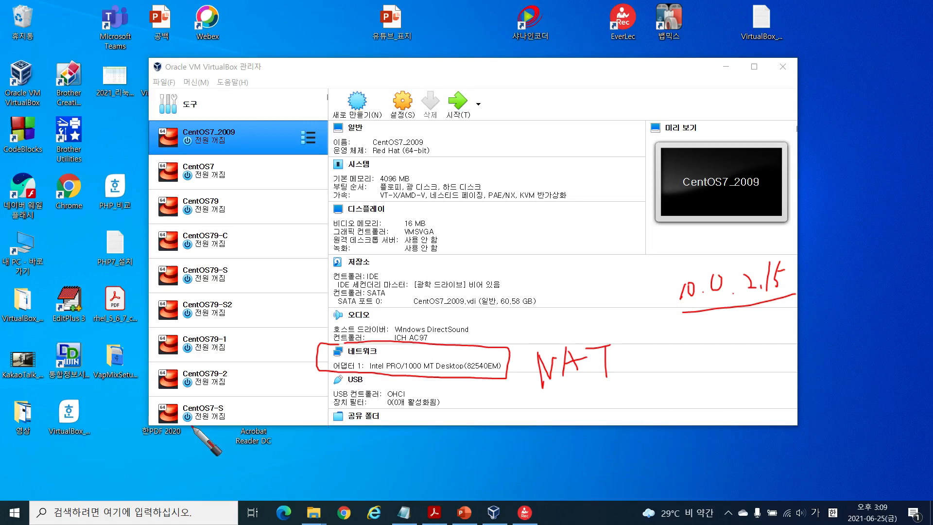
mouse_move(556, 396)
left_mouse_down()
mouse_move(642, 363)
mouse_move(533, 344)
mouse_move(623, 395)
left_mouse_up()
mouse_move(787, 302)
left_mouse_down()
mouse_move(685, 309)
mouse_move(738, 249)
mouse_move(804, 284)
left_mouse_up()
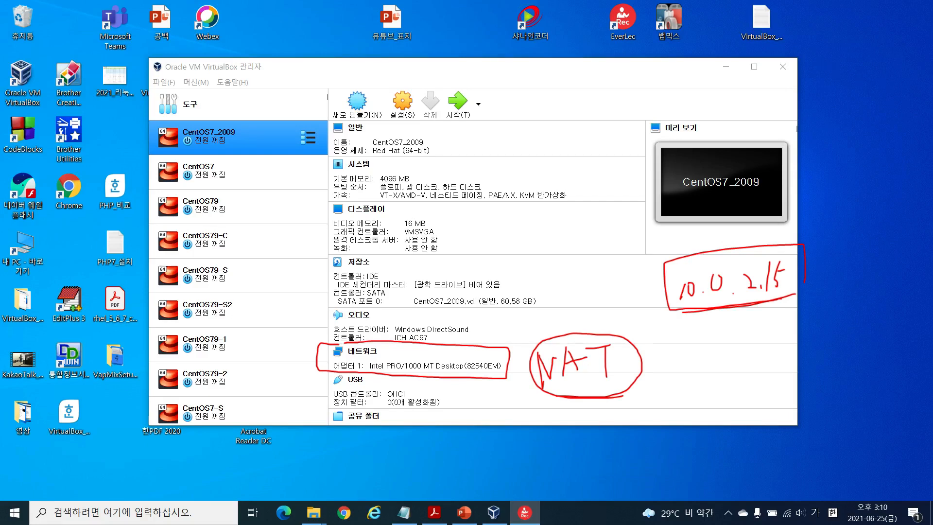
key("Escape")
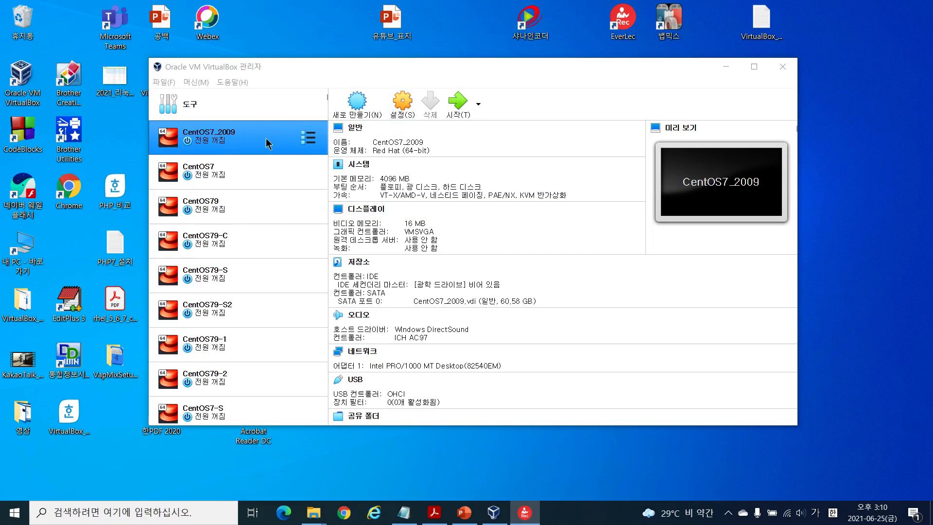
Enable network adapter 2 in the network settings of the CentOS7_2009 virtual machine.
left_click(401, 101)
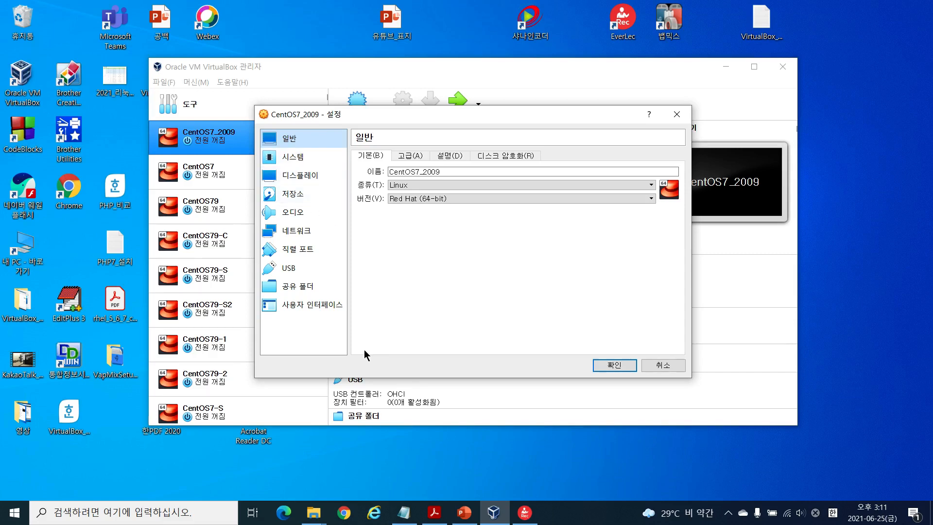
left_click(300, 233)
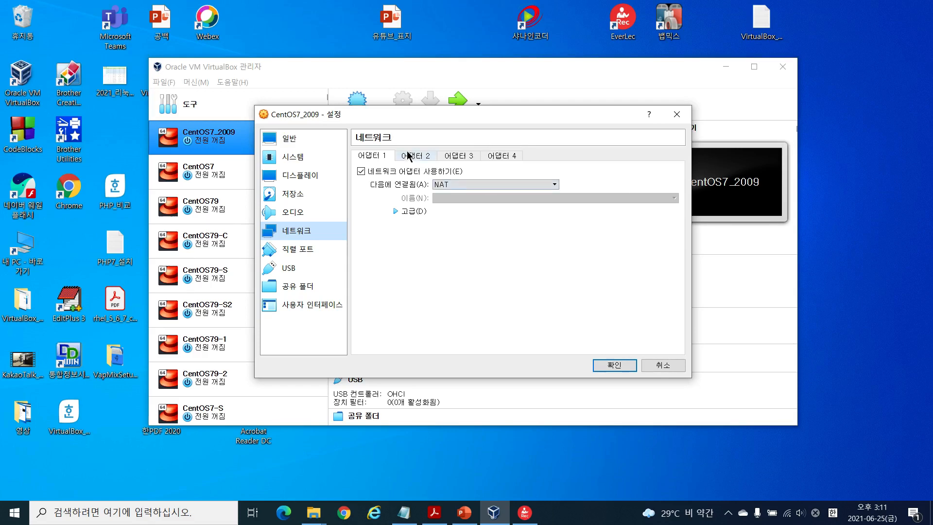
left_click(461, 156)
left_click(506, 155)
left_click(418, 156)
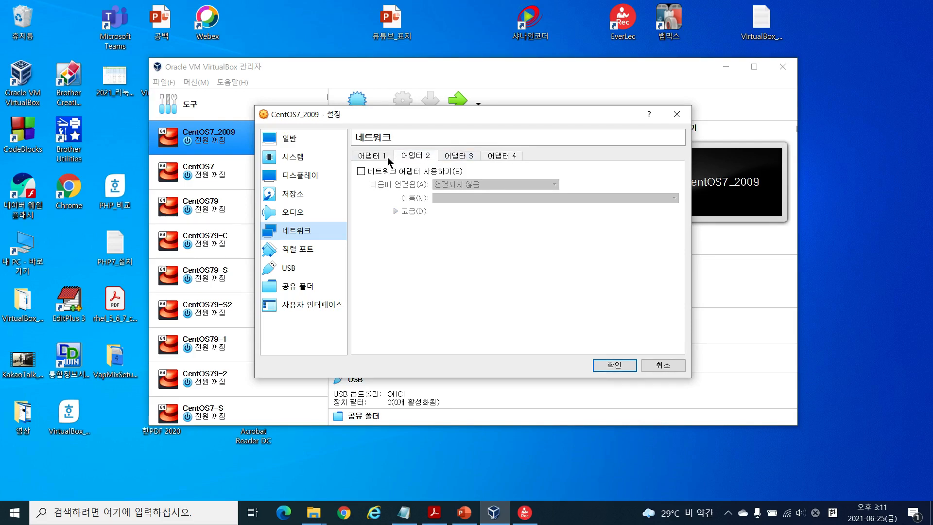
left_click(387, 157)
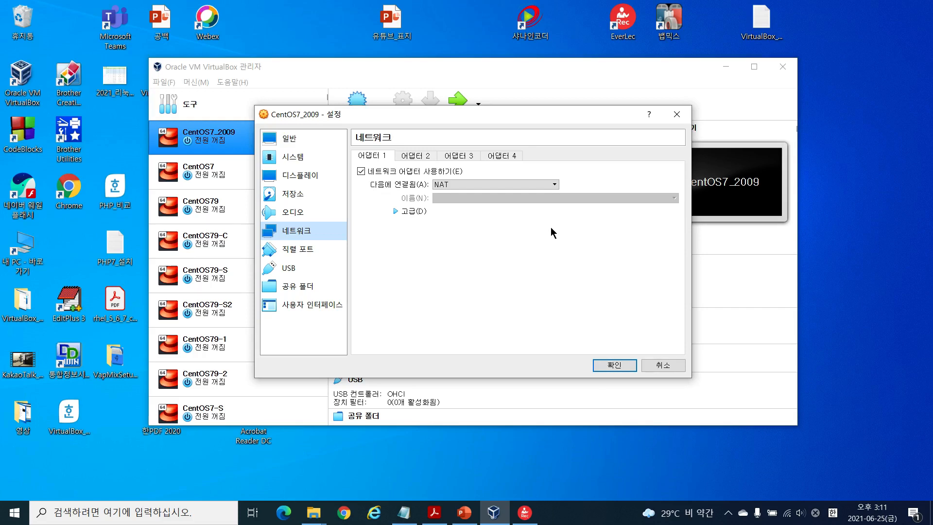
left_click(422, 153)
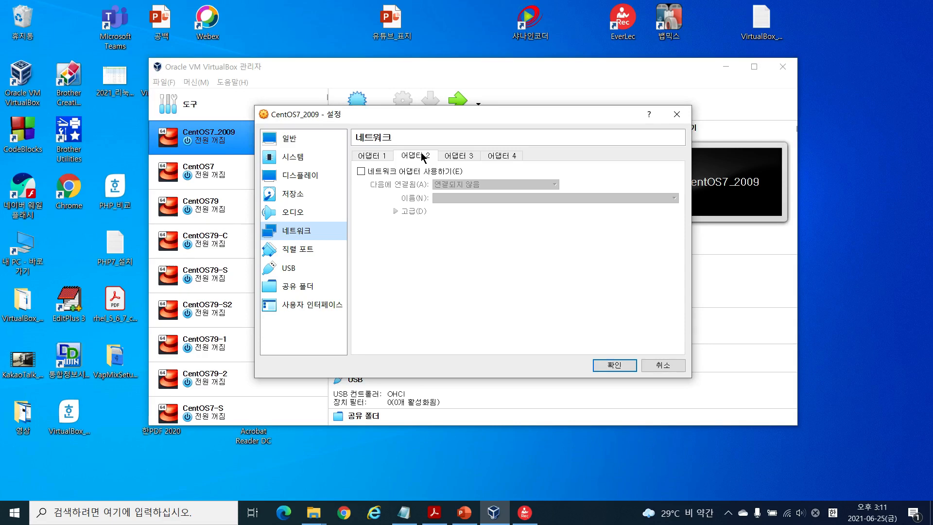
left_click(360, 171)
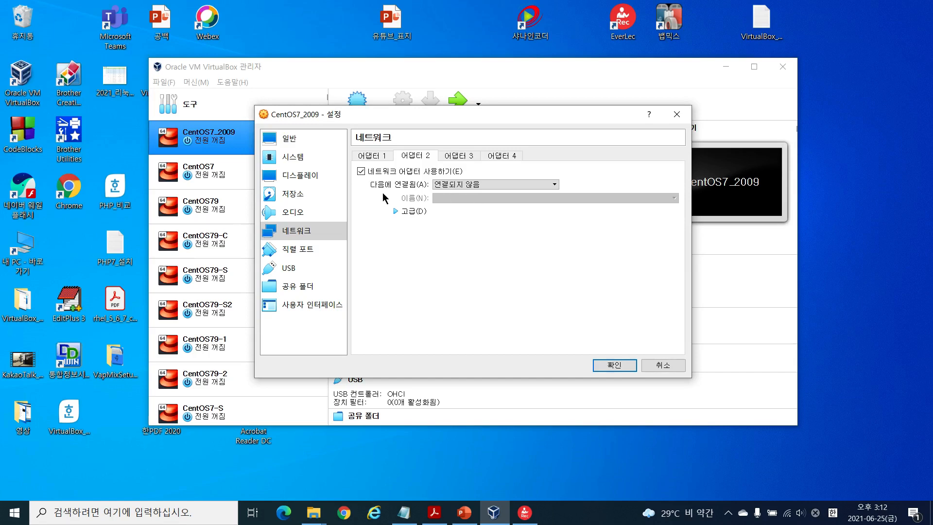
left_click(554, 185)
left_click(555, 186)
left_click(555, 187)
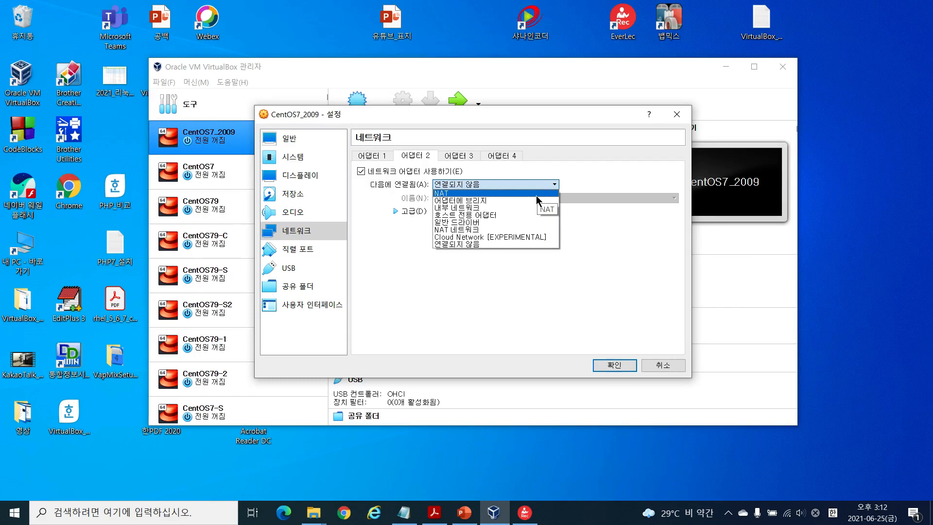
left_click(844, 196)
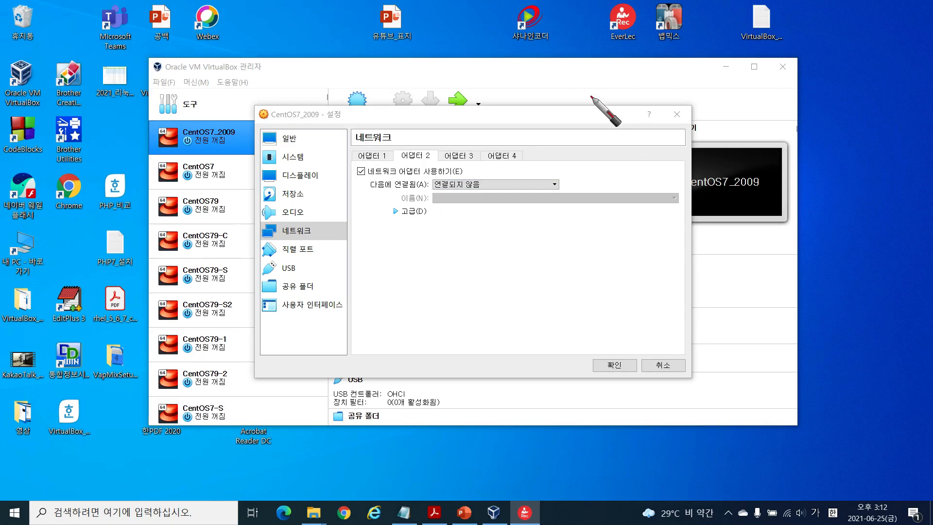
mouse_move(590, 79)
left_mouse_down()
mouse_move(581, 91)
mouse_move(598, 79)
mouse_move(653, 84)
mouse_move(675, 98)
left_mouse_up()
left_click(609, 88)
left_click(634, 85)
left_click(671, 91)
mouse_move(694, 67)
left_mouse_down()
mouse_move(690, 97)
mouse_move(698, 83)
left_mouse_up()
left_click(664, 89)
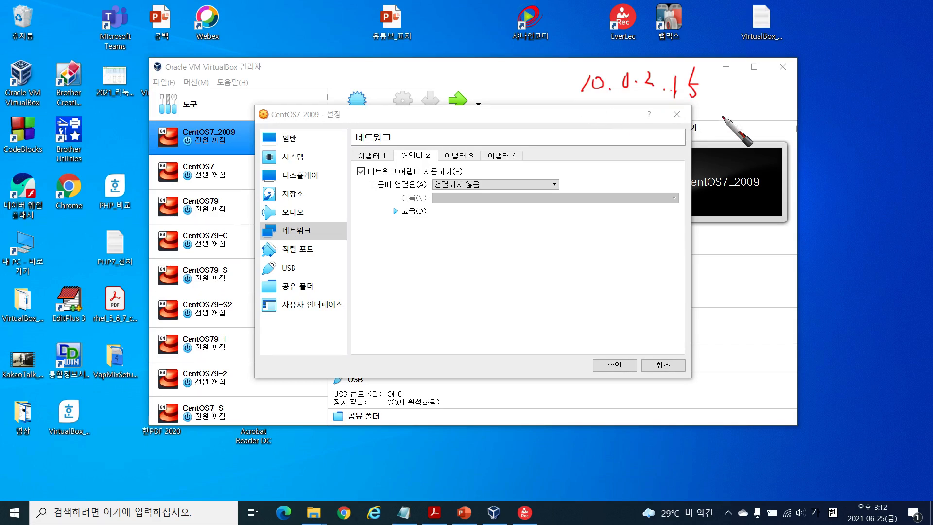
left_click_drag(566, 105, 719, 113)
left_click_drag(650, 99, 587, 101)
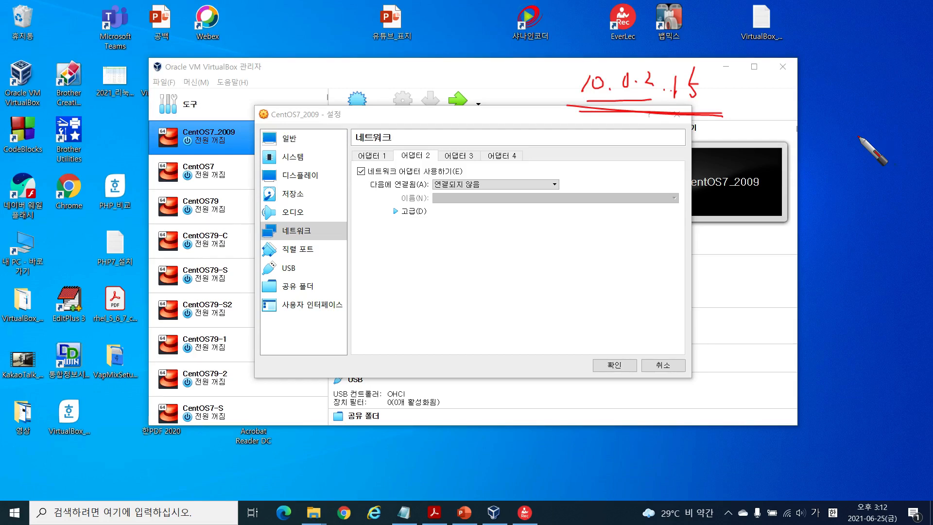
key("Escape")
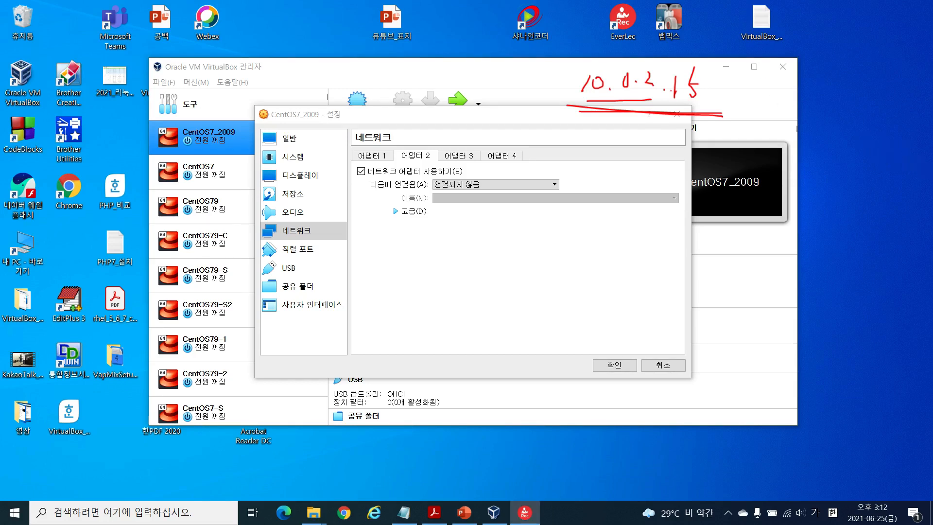
left_click(552, 185)
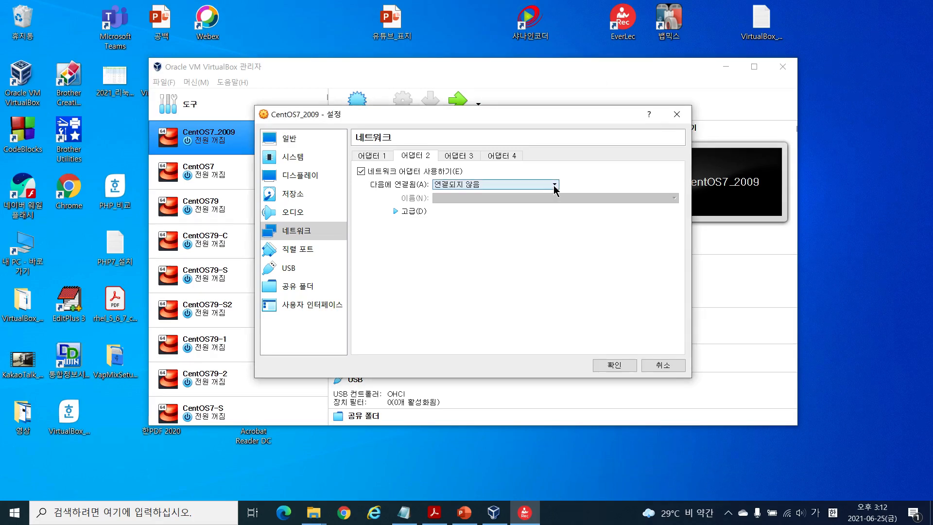
left_click(553, 184)
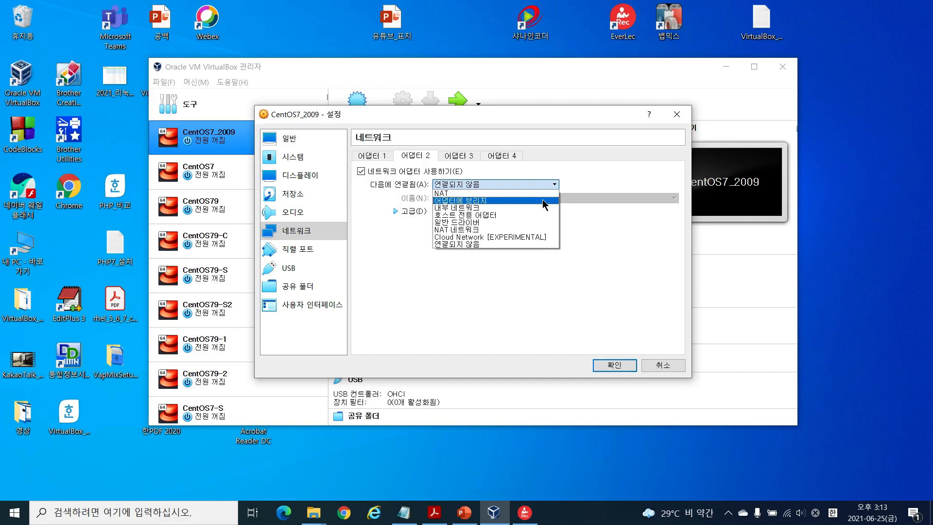
left_click(602, 233)
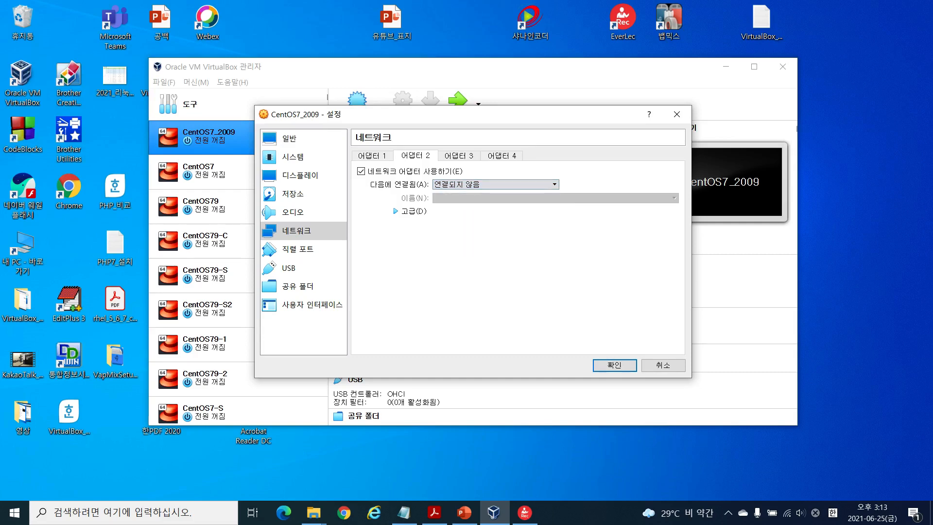
left_click_drag(99, 459, 124, 459)
mouse_move(180, 465)
left_mouse_down()
mouse_move(192, 474)
mouse_move(218, 467)
mouse_move(212, 475)
mouse_move(355, 469)
mouse_move(349, 484)
mouse_move(364, 464)
mouse_move(417, 469)
left_mouse_up()
left_click(230, 471)
left_click(315, 470)
left_click(372, 474)
mouse_move(423, 450)
left_mouse_down()
mouse_move(444, 467)
mouse_move(434, 478)
mouse_move(477, 467)
mouse_move(465, 483)
left_mouse_up()
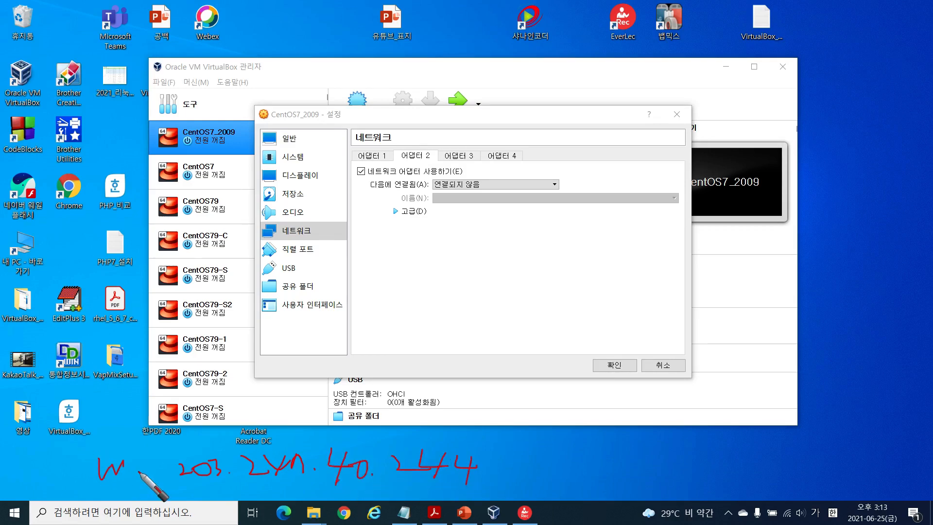
mouse_move(54, 464)
left_mouse_down()
mouse_move(82, 482)
mouse_move(70, 473)
mouse_move(80, 475)
left_mouse_up()
left_click_drag(72, 463, 82, 469)
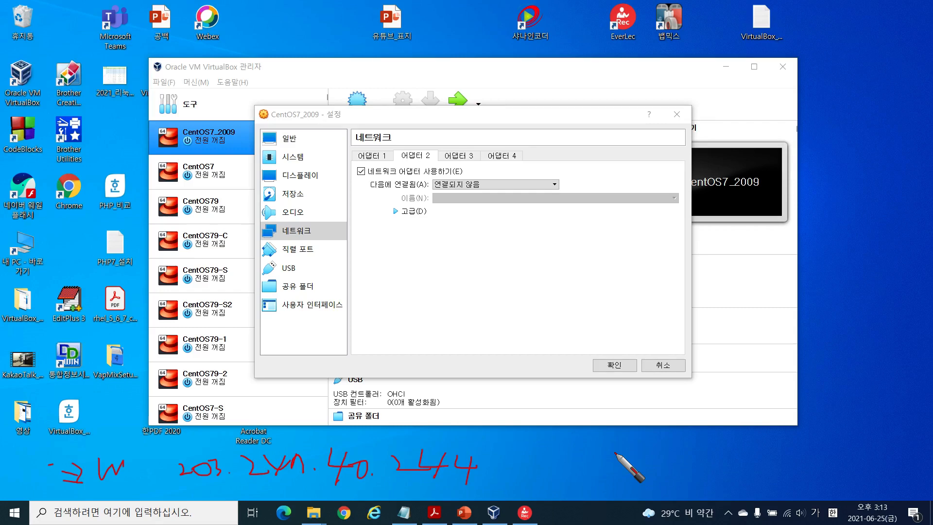
mouse_move(755, 465)
left_mouse_down()
mouse_move(619, 384)
mouse_move(595, 328)
mouse_move(593, 336)
left_mouse_up()
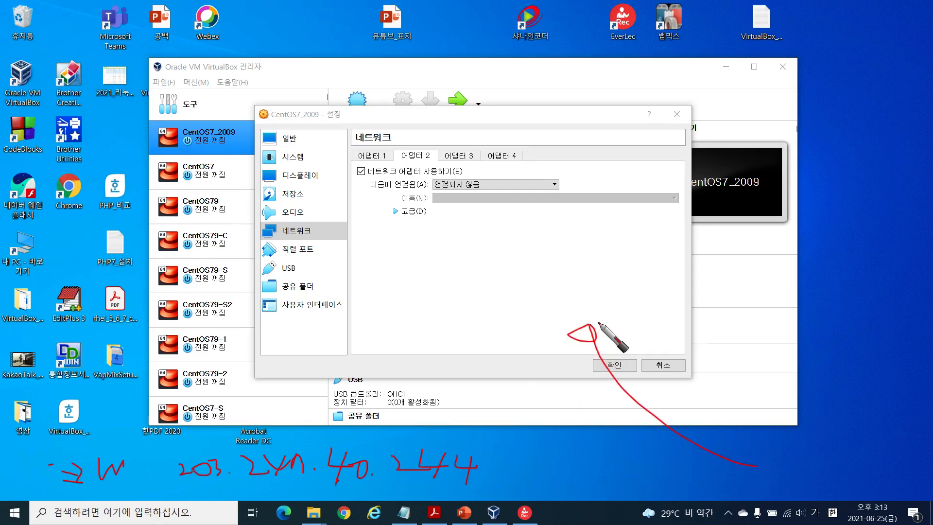
mouse_move(475, 439)
left_mouse_down()
mouse_move(384, 441)
mouse_move(482, 482)
mouse_move(490, 479)
mouse_move(293, 477)
left_mouse_up()
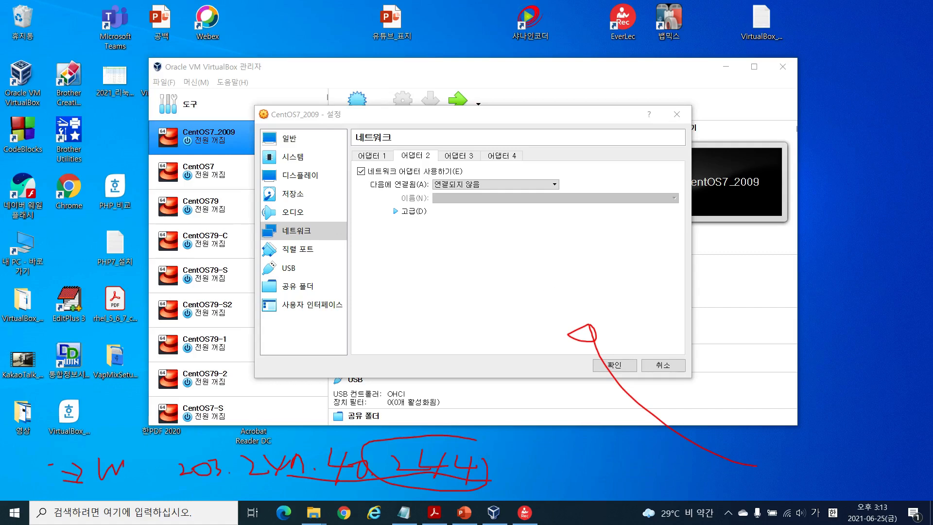
key("Escape")
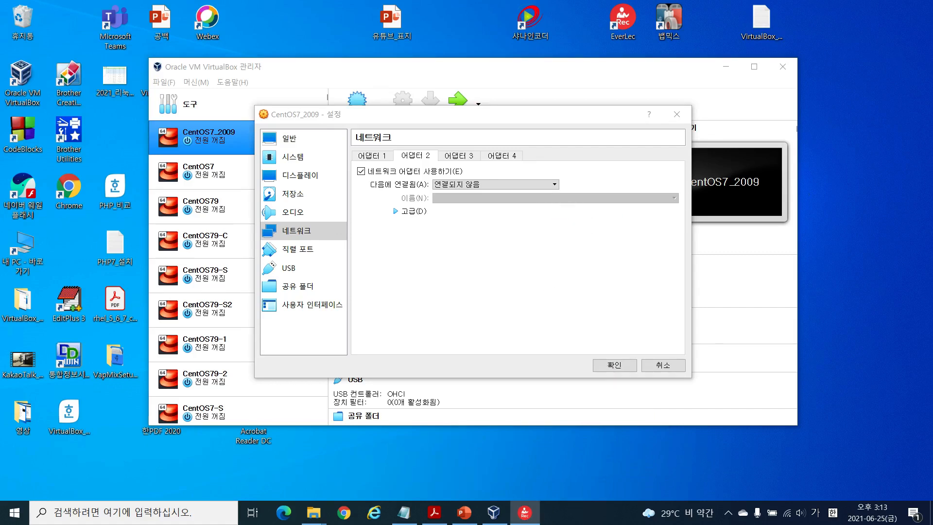
left_click(554, 185)
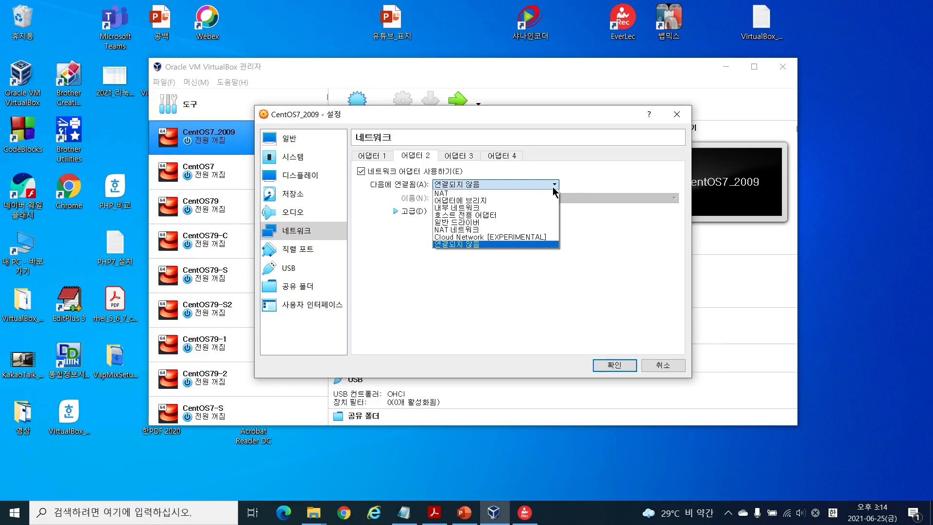
left_click(613, 286)
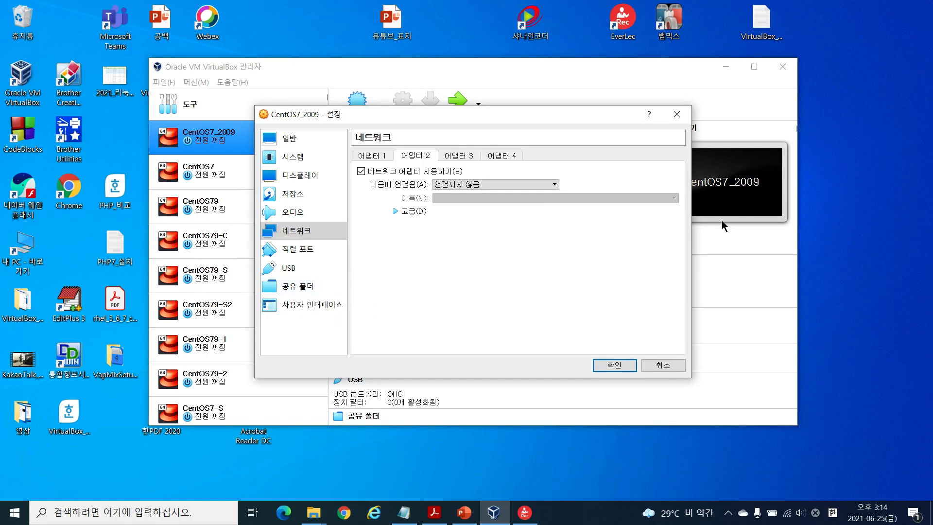
Attach adapter 2 to the host-only adapter (호스트 전용 어댑터) and save the virtual machine's settings.
left_click(529, 184)
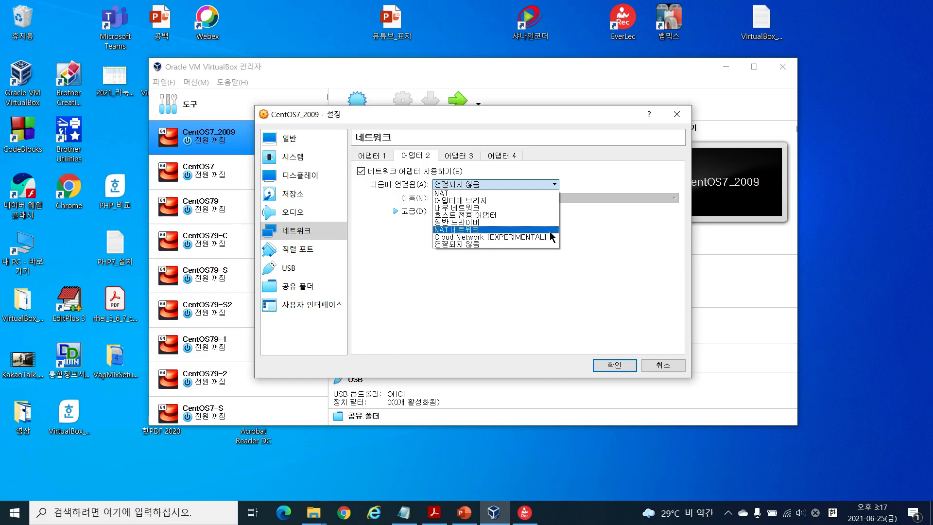
left_click(519, 214)
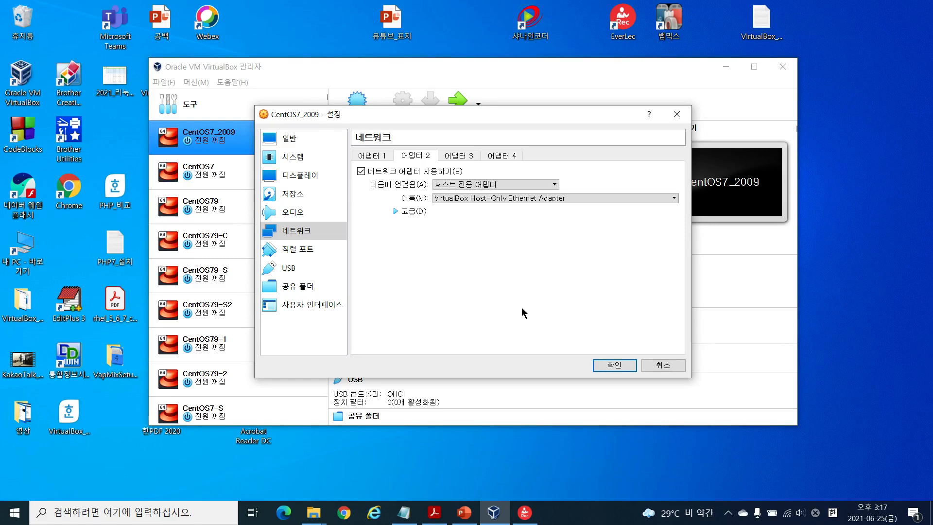
left_click(624, 367)
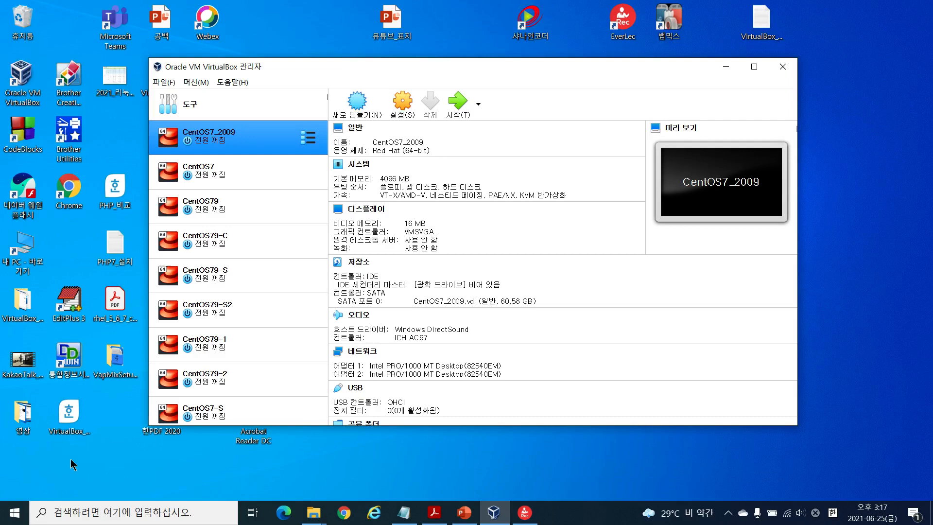
Switch to Windows Settings and open the list of network adapter connections from the network and internet options.
left_click(18, 513)
left_click(15, 457)
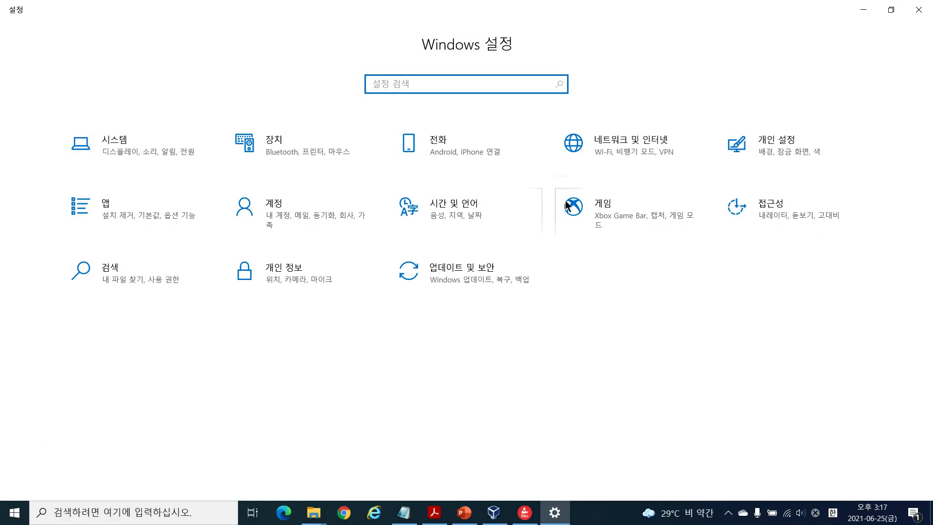
left_click(656, 144)
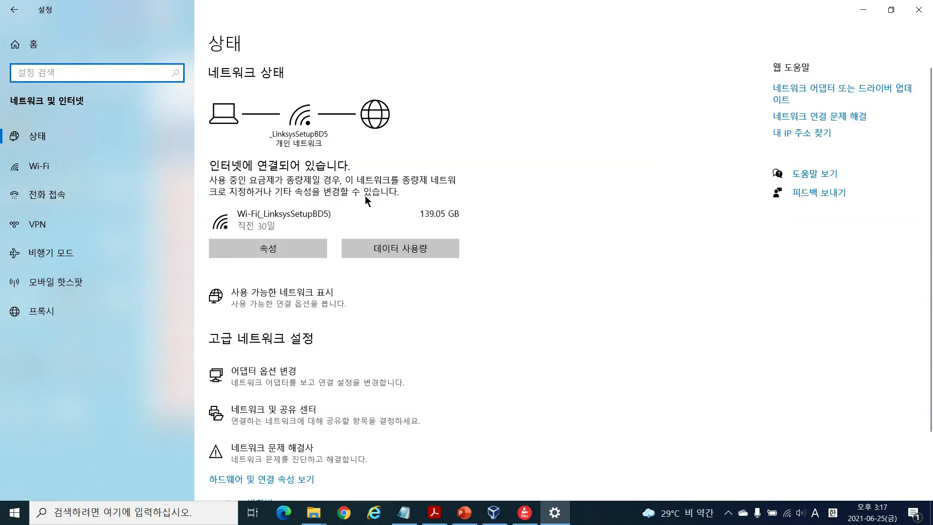
left_click(280, 372)
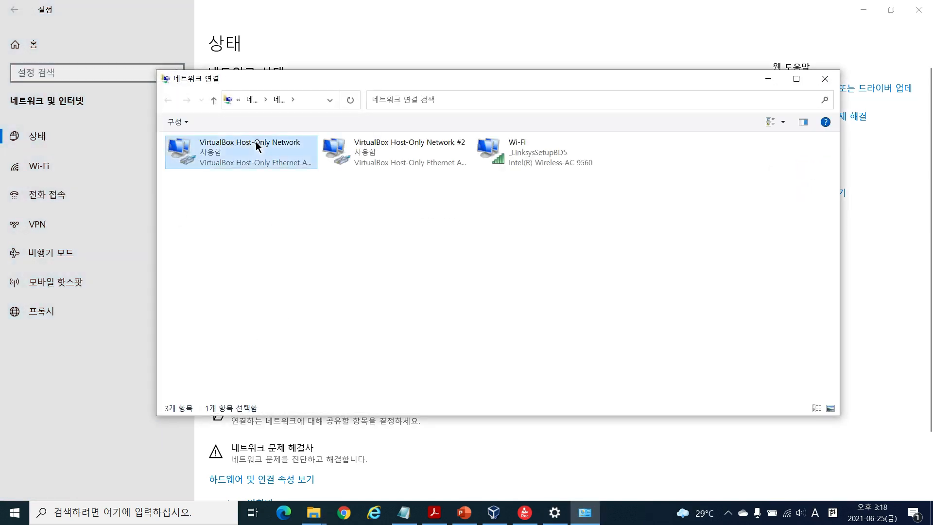
Review the items in the properties of the VirtualBox Host-Only Network connection, leaving them without applying changes.
left_click(258, 145)
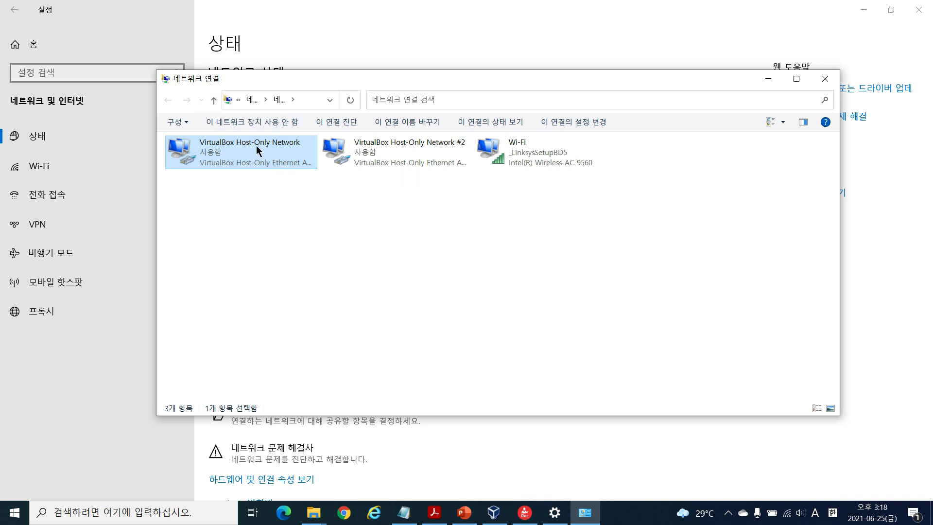
left_click(396, 154)
left_click(266, 151)
right_click(276, 152)
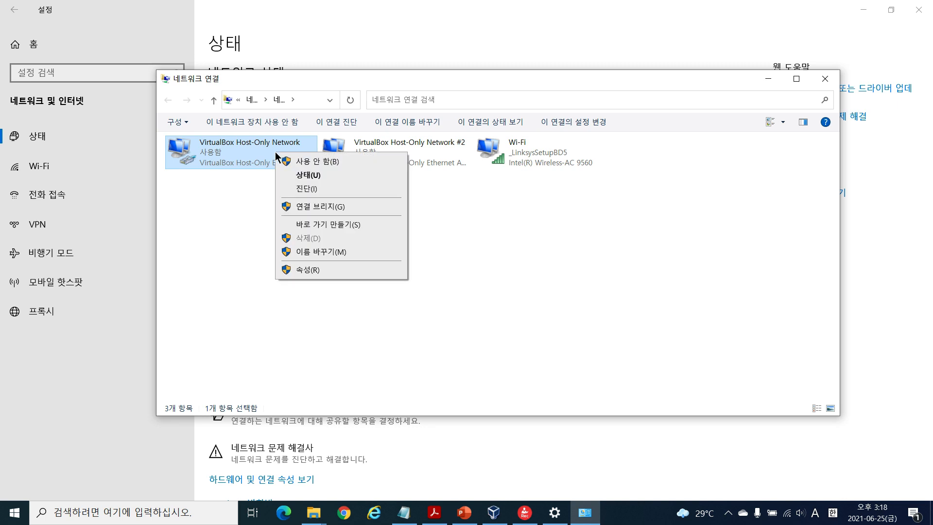
left_click(315, 269)
scroll(316, 275, "down", 1)
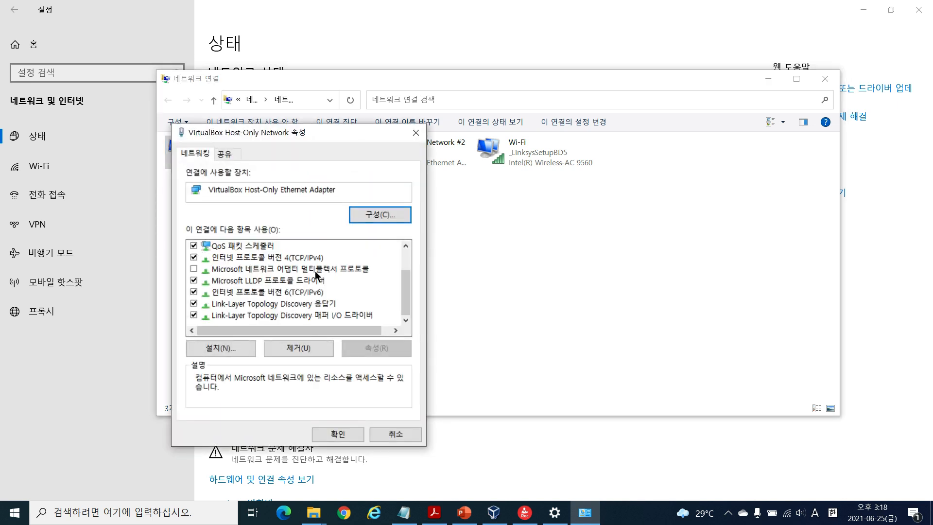
scroll(333, 291, "up", 1)
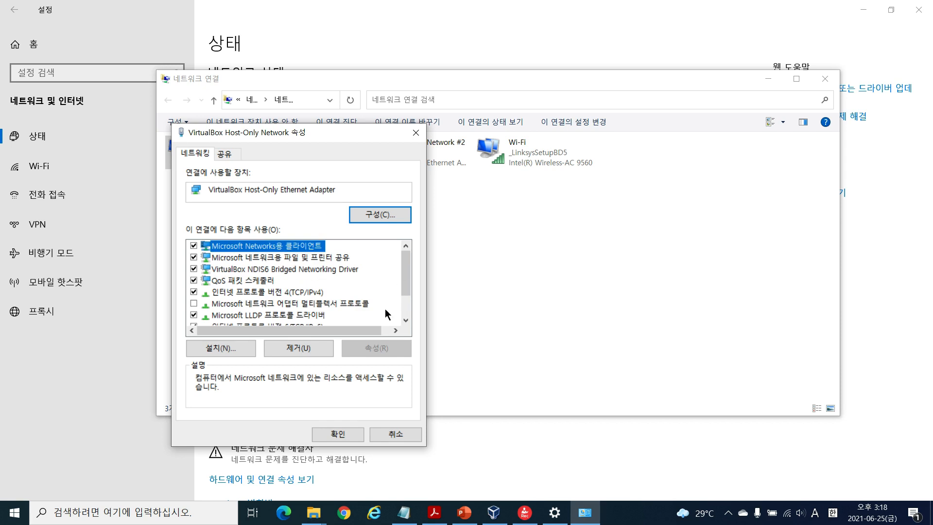
left_click(407, 435)
Inspect the IP address and subnet mask in the VirtualBox Host-Only Network connection's TCP/IPv4 properties.
right_click(278, 152)
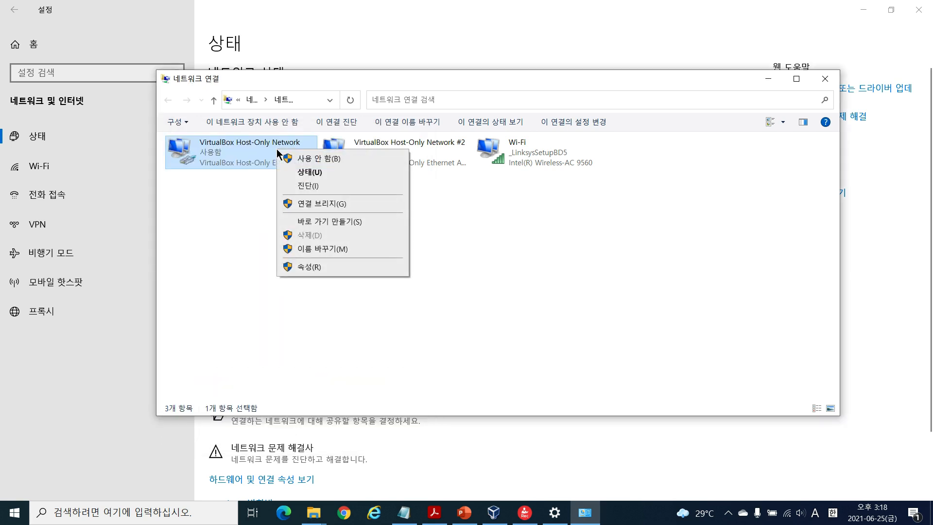
left_click(330, 267)
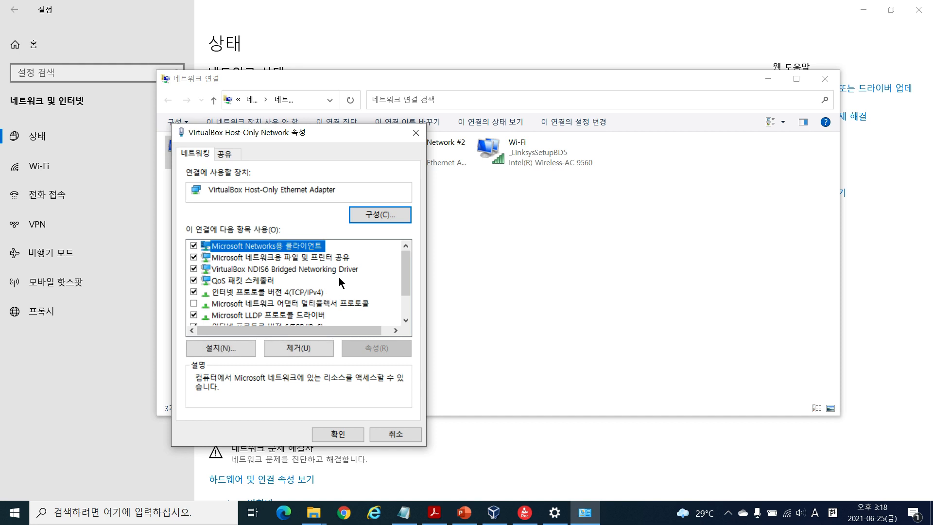
left_click(305, 293)
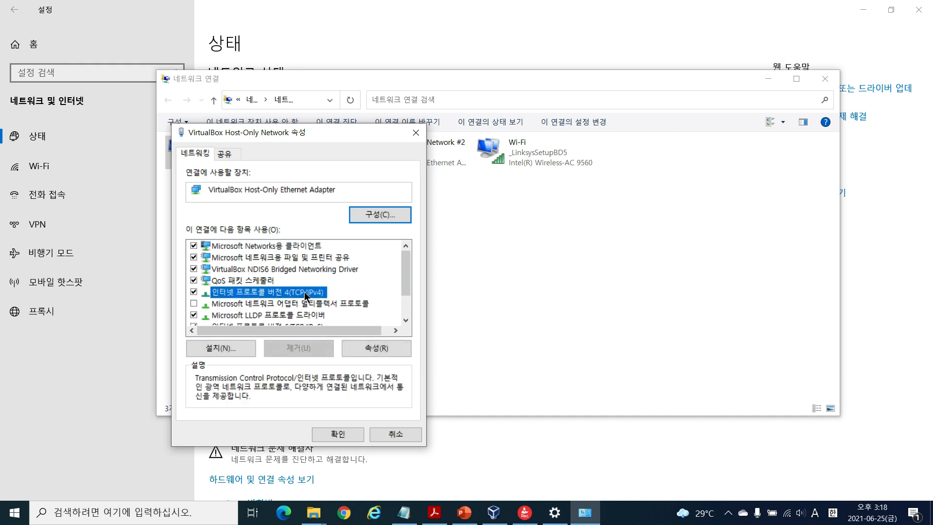
left_click(374, 348)
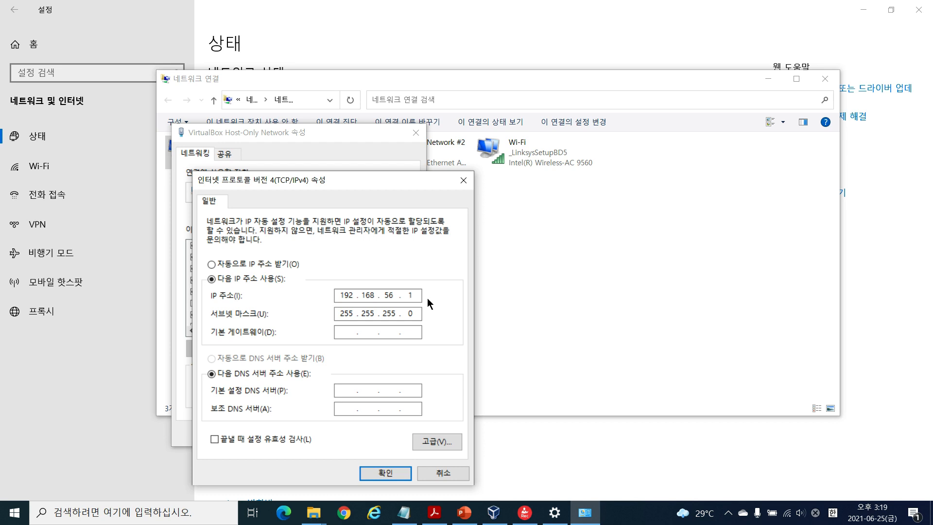
left_click(389, 475)
left_click(346, 435)
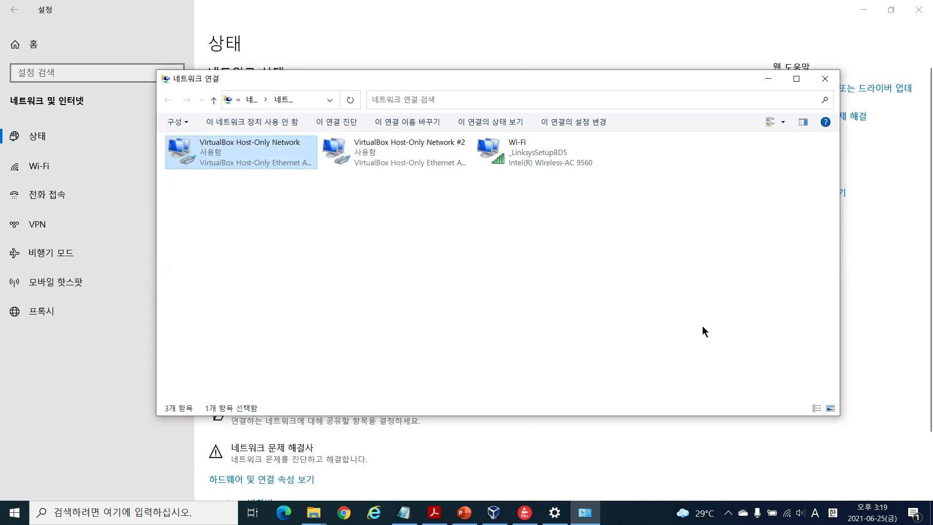
Close the network connections list and Windows Settings, and boot the CentOS7_2009 virtual machine with the regular CentOS Linux entry.
left_click(824, 79)
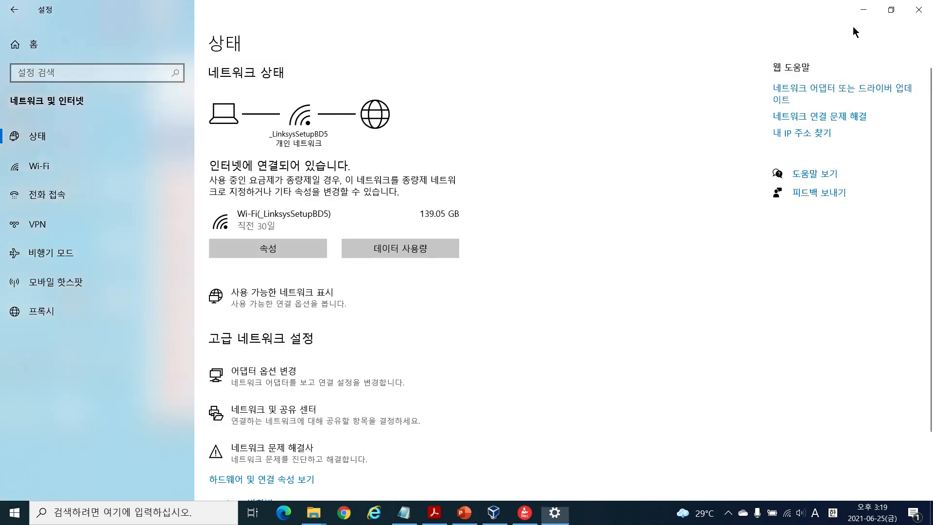
left_click(918, 10)
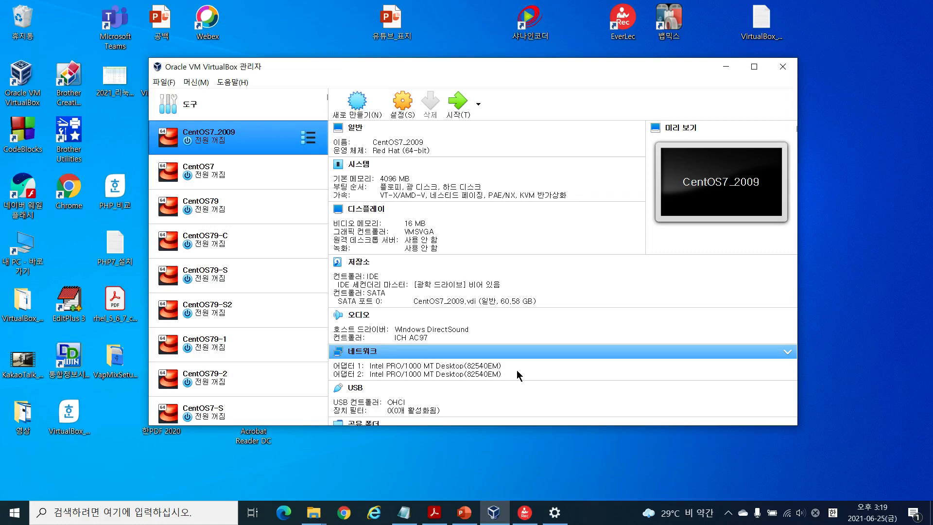
left_click(457, 103)
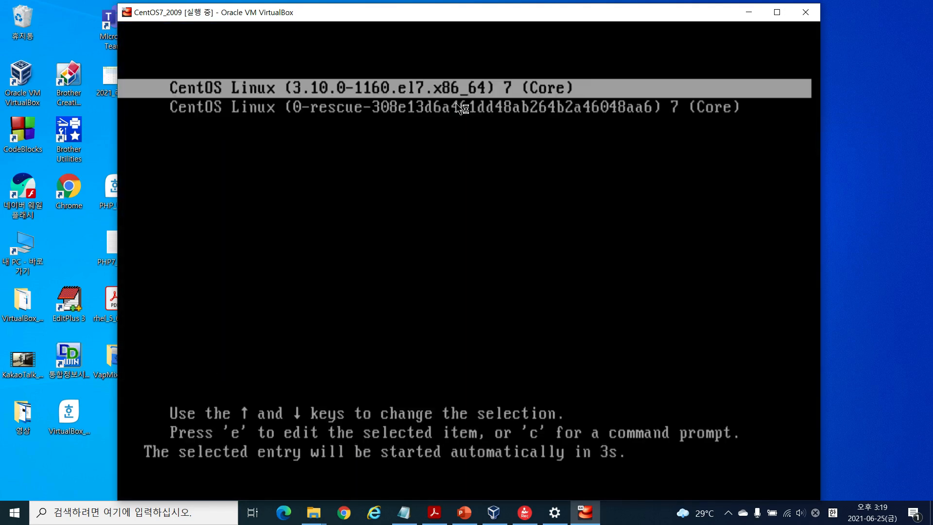
key("Return")
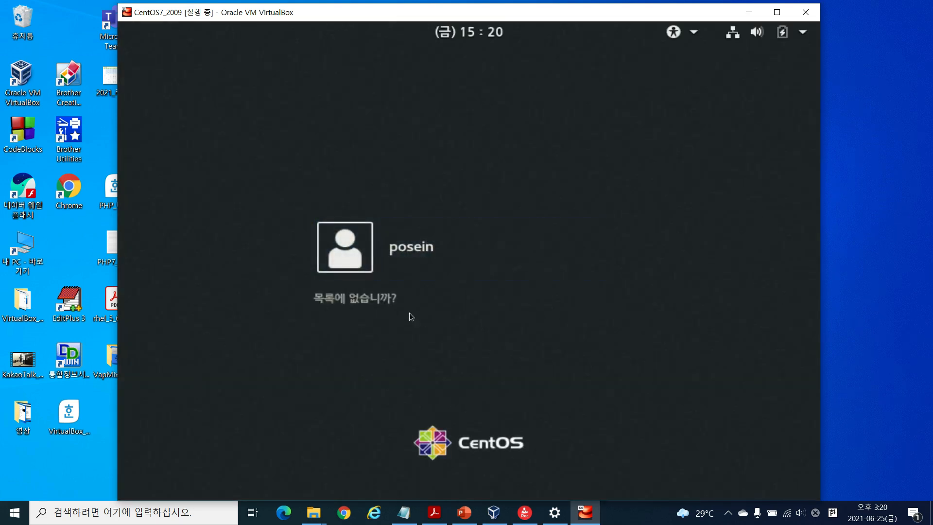
Log in to CentOS as the unlisted user root, entering the account password.
left_click(378, 299)
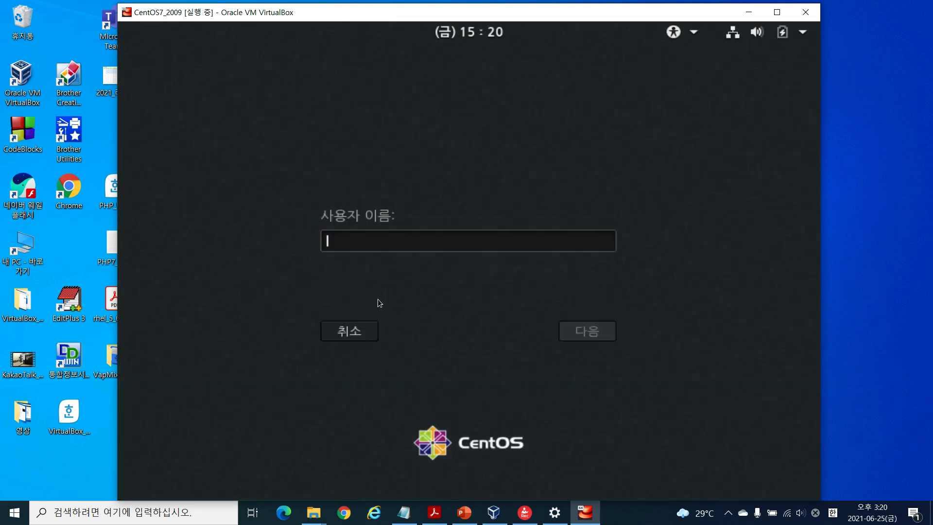
type("root")
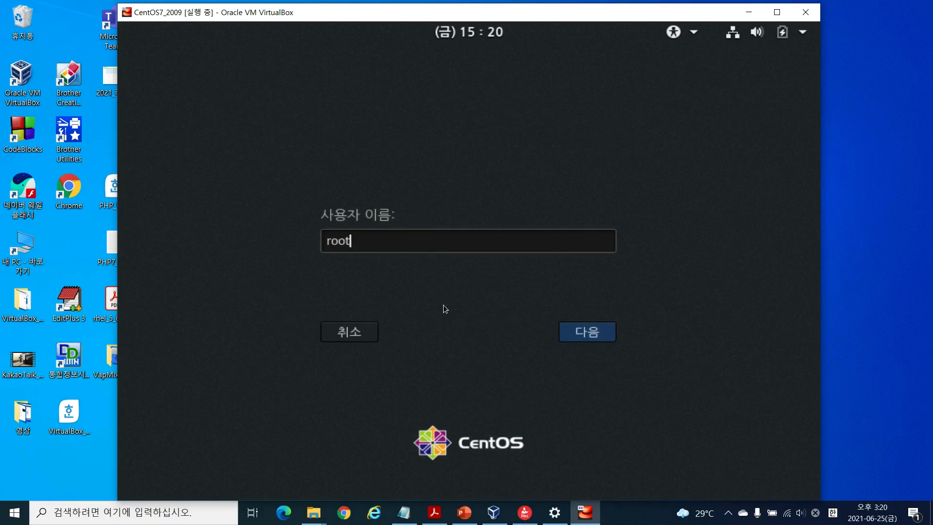
key("Return")
type("******")
key("Return")
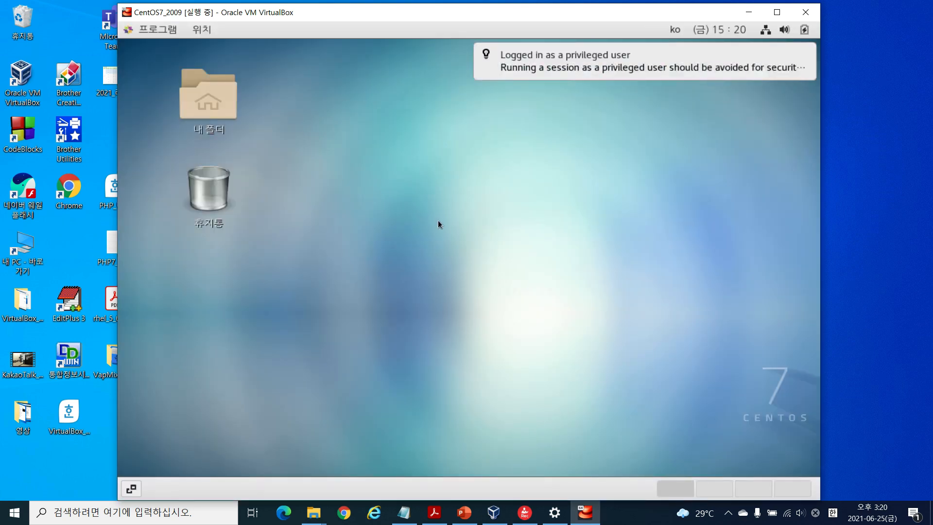
Open a terminal from the CentOS desktop and list the network interfaces with ifconfig.
right_click(438, 221)
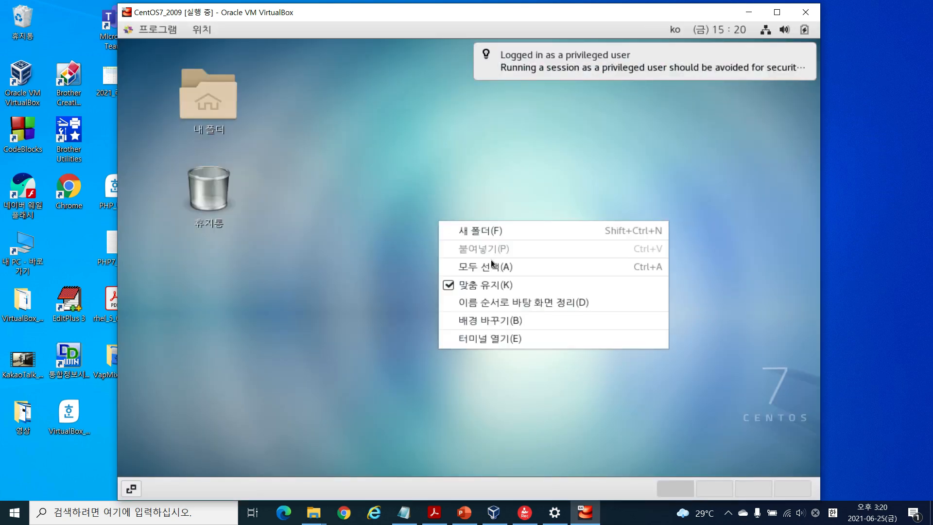
left_click(516, 339)
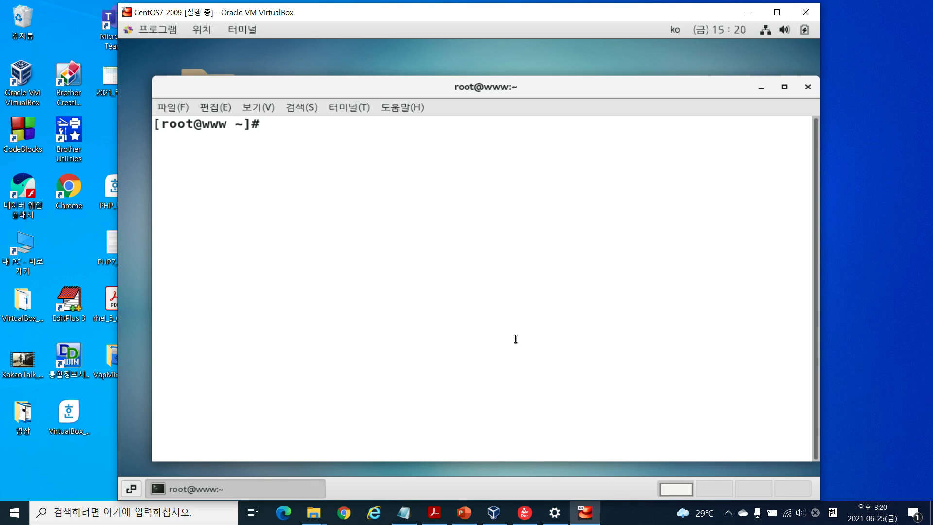
type("ifconfig")
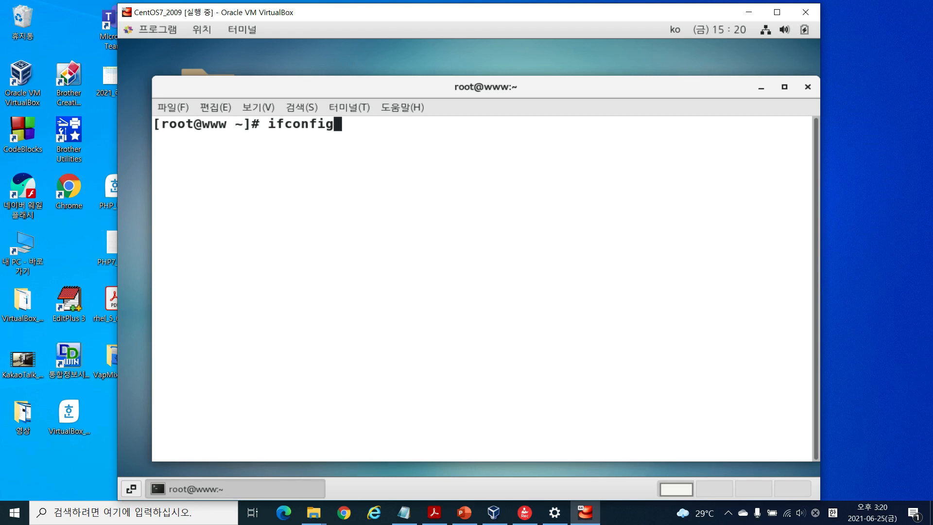
key("Return")
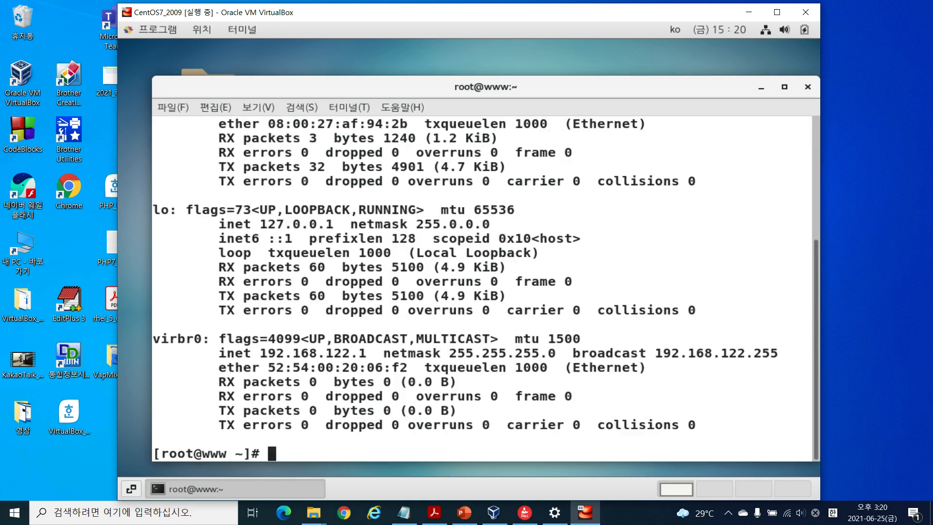
scroll(544, 242, "up", 5)
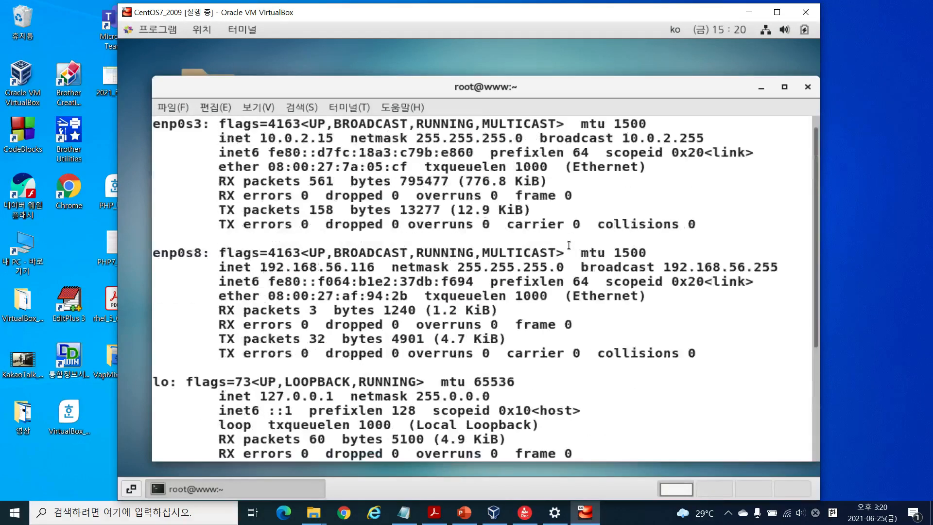
Examine the inet addresses of the enp0s3 and enp0s8 interfaces in the ifconfig output.
key("F8")
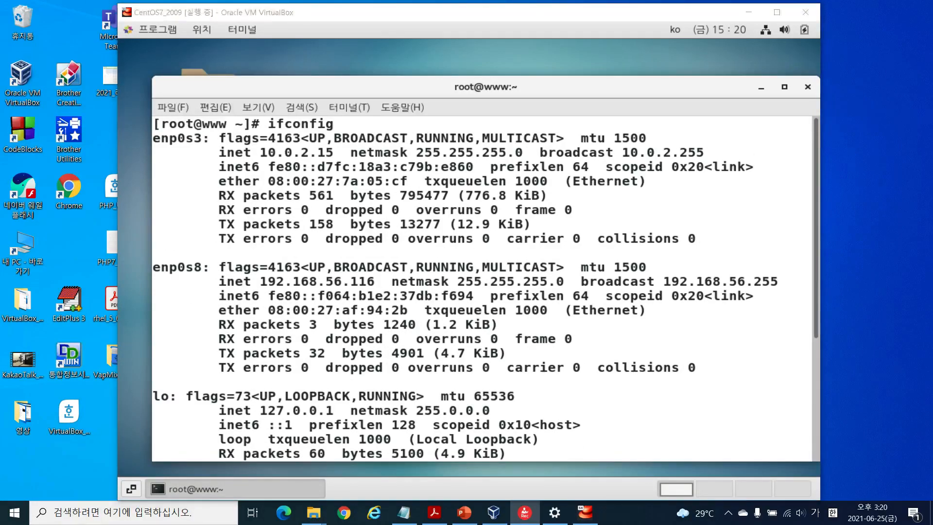
mouse_move(201, 150)
left_mouse_down()
mouse_move(161, 152)
mouse_move(150, 140)
left_mouse_up()
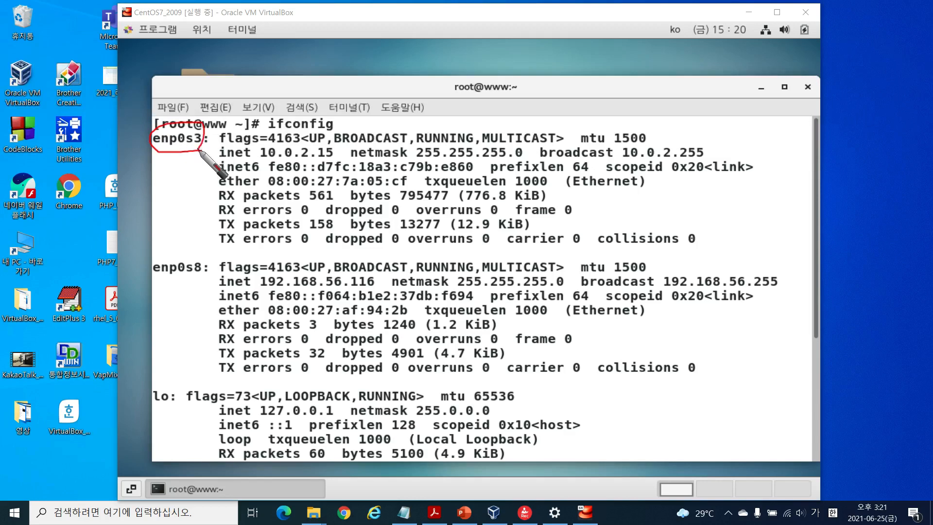
mouse_move(201, 256)
left_mouse_down()
mouse_move(175, 253)
mouse_move(146, 273)
mouse_move(181, 292)
mouse_move(203, 259)
left_mouse_up()
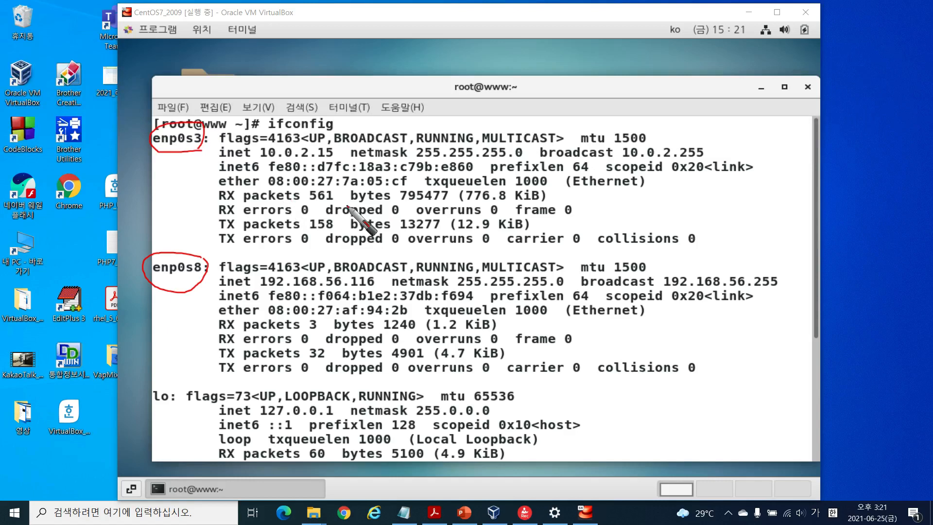
mouse_move(249, 159)
left_mouse_down()
mouse_move(332, 162)
mouse_move(335, 142)
mouse_move(252, 141)
mouse_move(248, 158)
left_mouse_up()
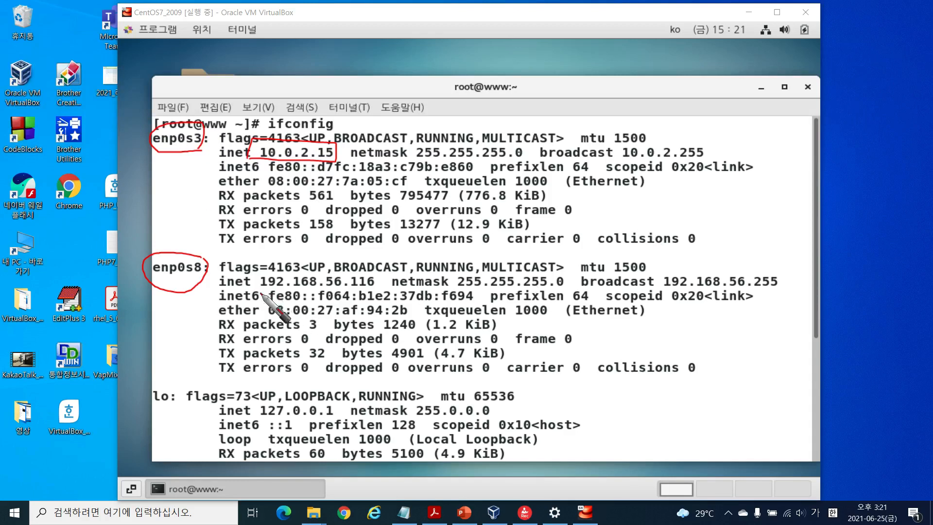
mouse_move(263, 293)
left_mouse_down()
mouse_move(349, 296)
mouse_move(372, 285)
mouse_move(285, 256)
mouse_move(254, 291)
mouse_move(362, 292)
mouse_move(380, 265)
mouse_move(383, 291)
left_mouse_up()
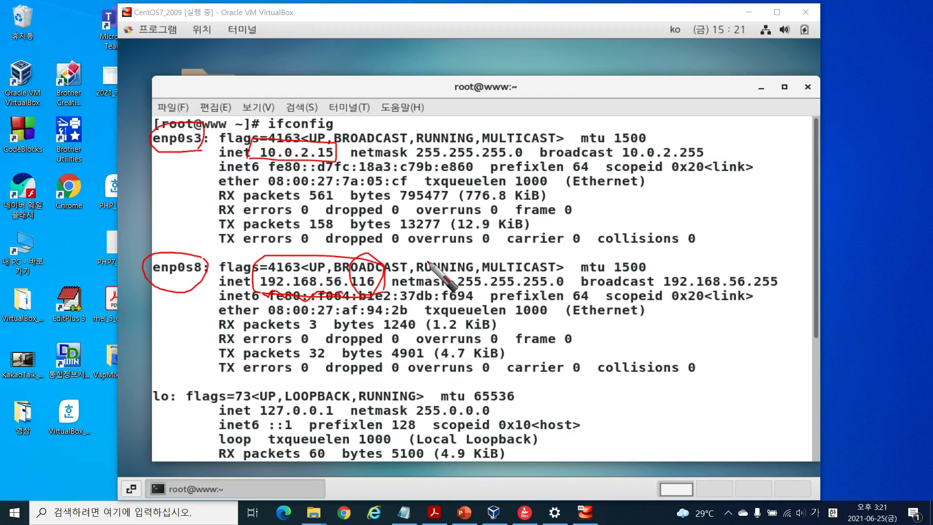
mouse_move(386, 266)
left_mouse_down()
mouse_move(626, 230)
mouse_move(647, 209)
mouse_move(656, 219)
left_mouse_up()
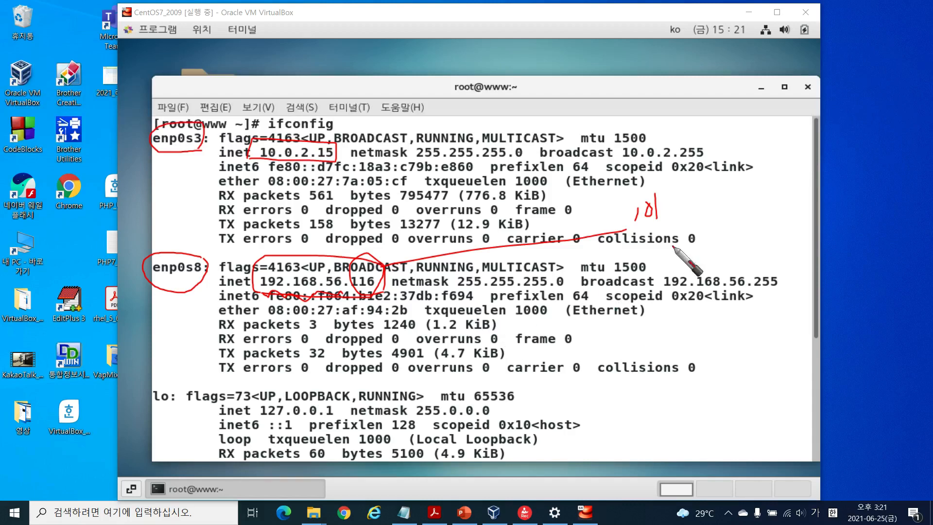
key("Escape")
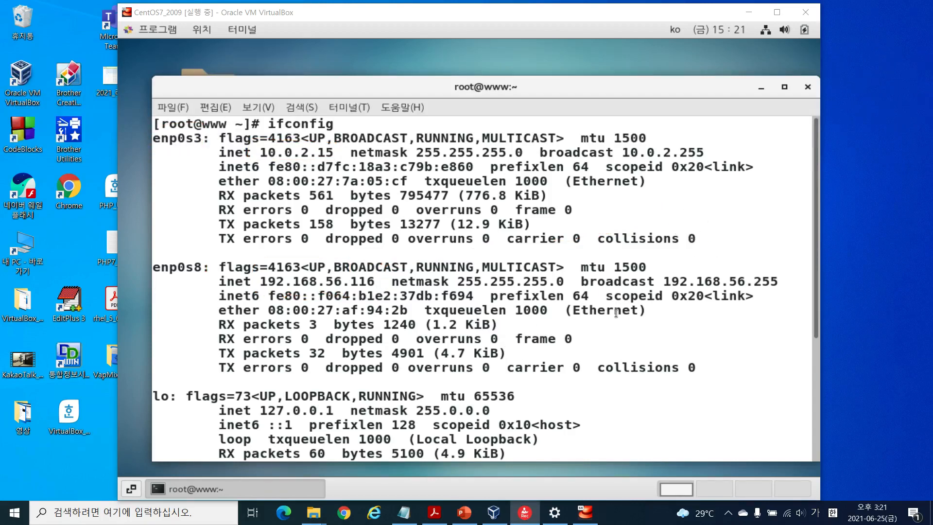
Return to the virtual machine's terminal and clear its output with the clear command.
key("alt+Tab")
key("Return")
key("Return")
type("clear")
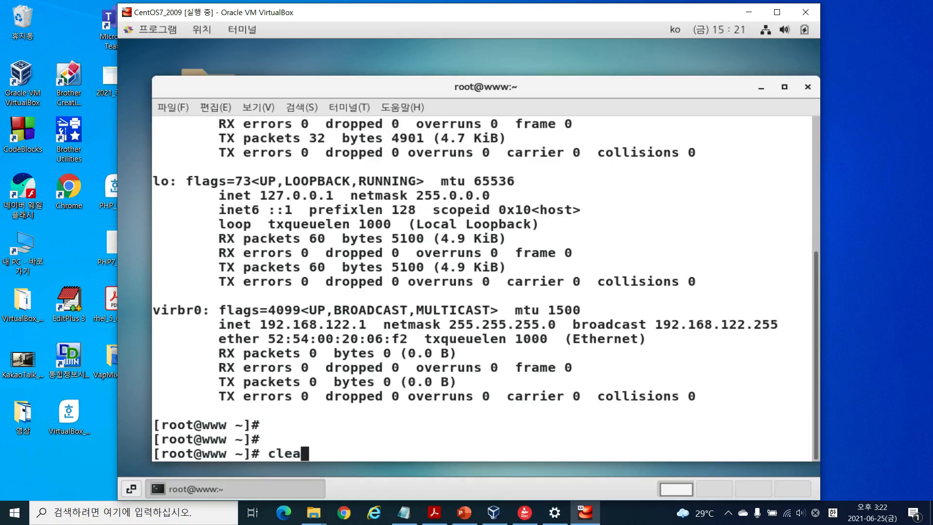
key("Return")
Test the connection from CentOS to the Windows host by pinging 192.168.56.1, stopping the ping after several replies.
type("ping 192.168")
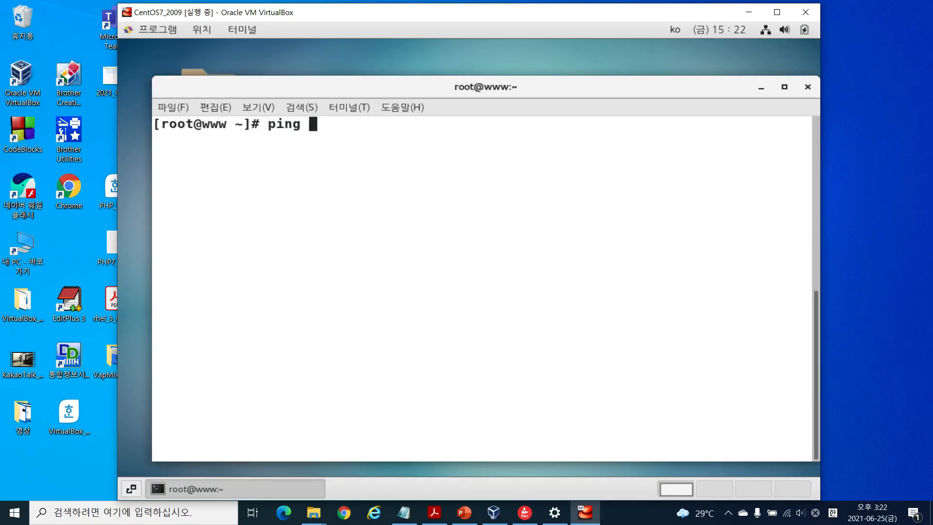
type(".")
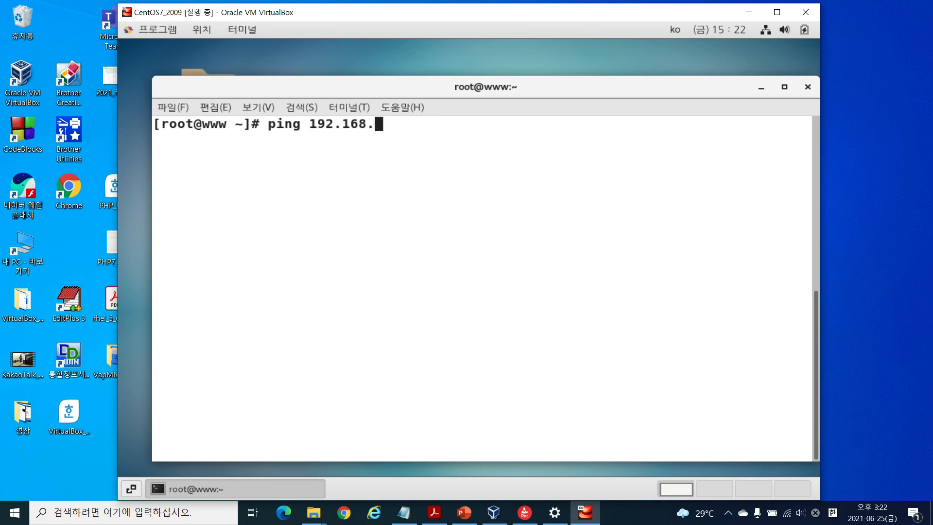
type("56.1")
key("Return")
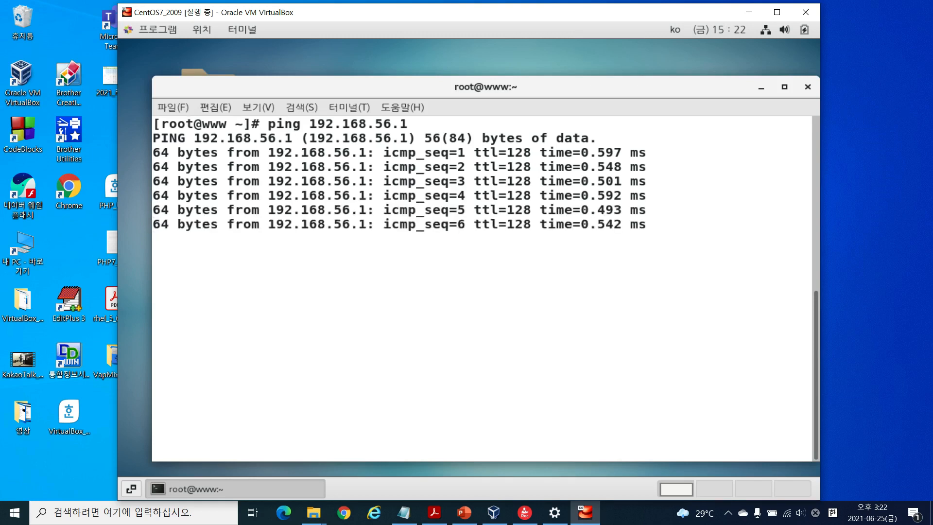
key("ctrl+c")
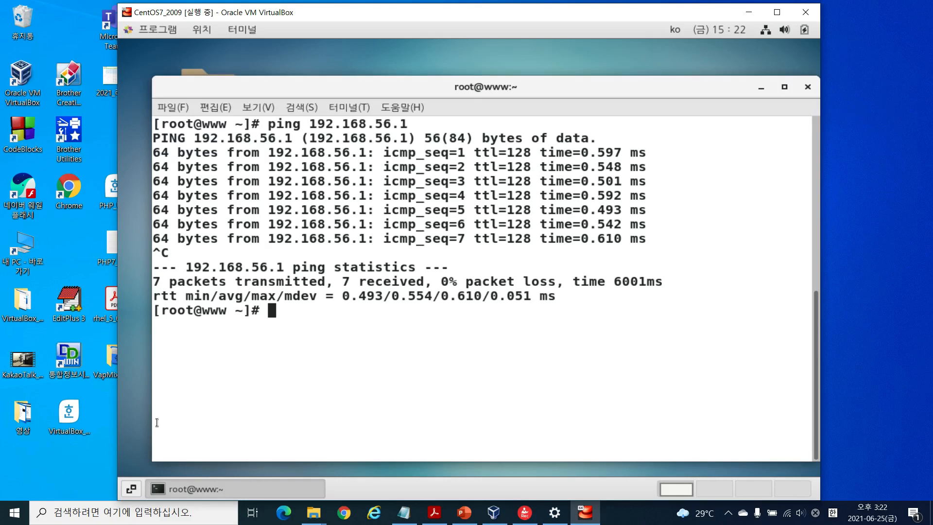
Test the connection from the Windows host to CentOS by pinging 192.168.56.116 in a Command Prompt, and close it when finished.
left_click(90, 511)
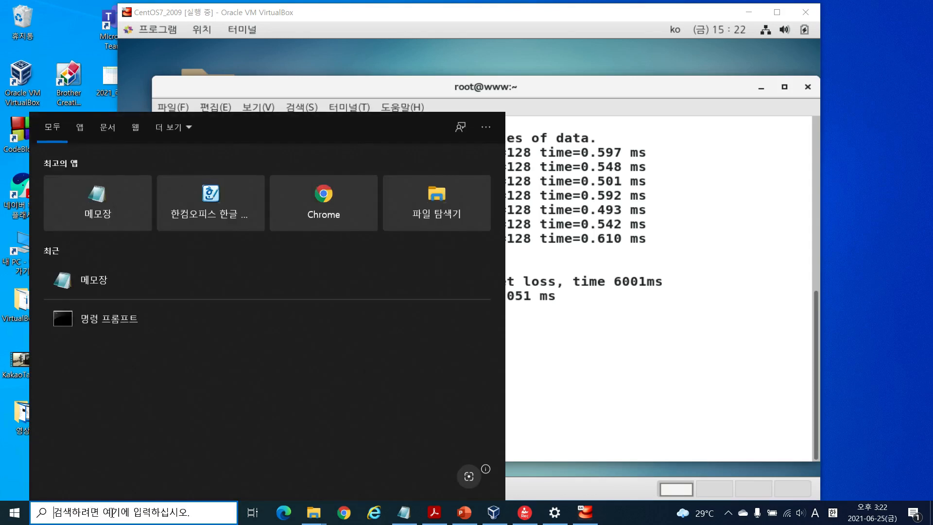
type("cmd")
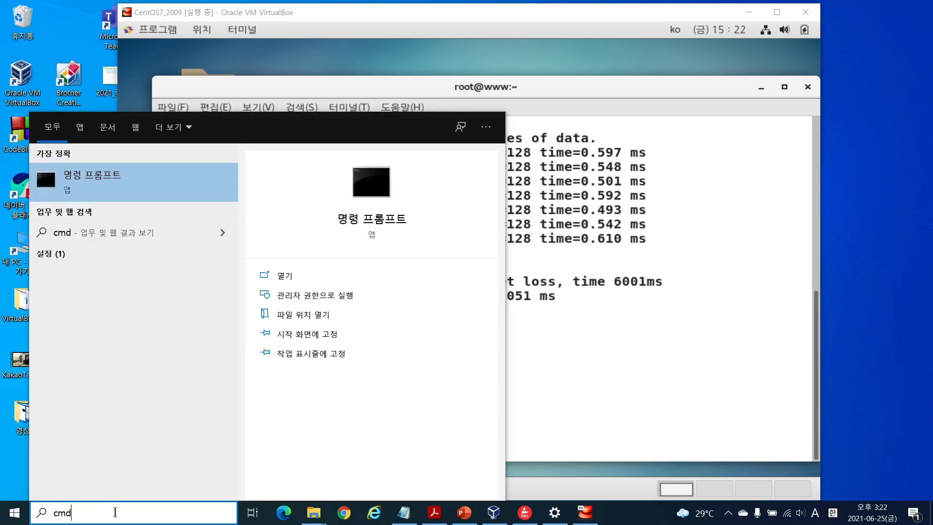
left_click(383, 179)
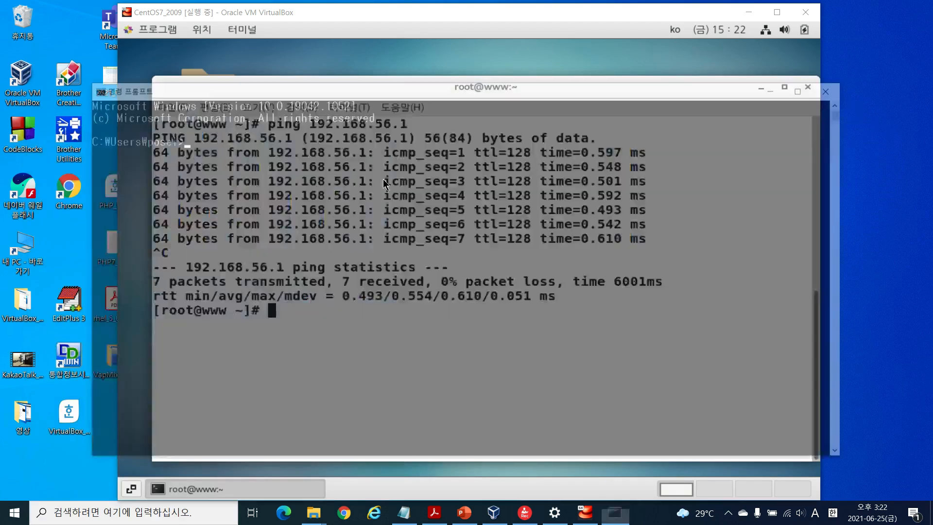
left_click_drag(454, 90, 465, 92)
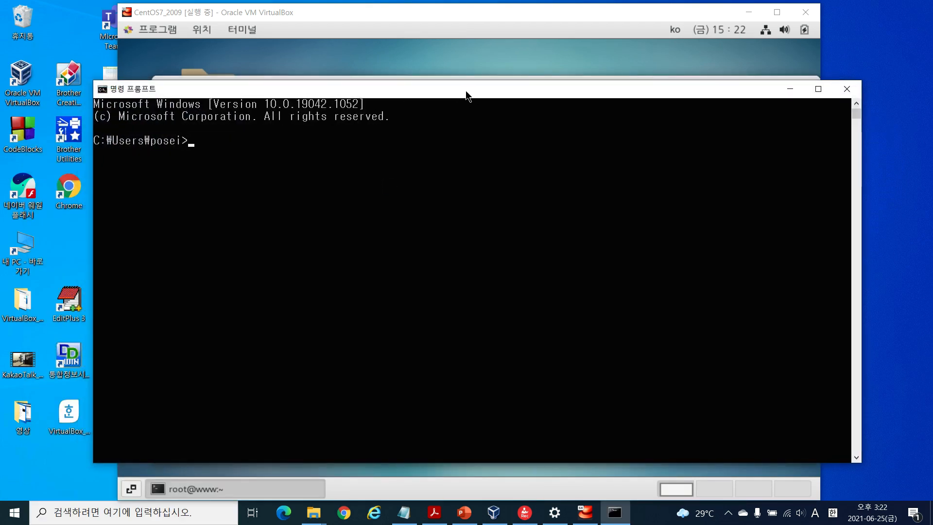
type("pin")
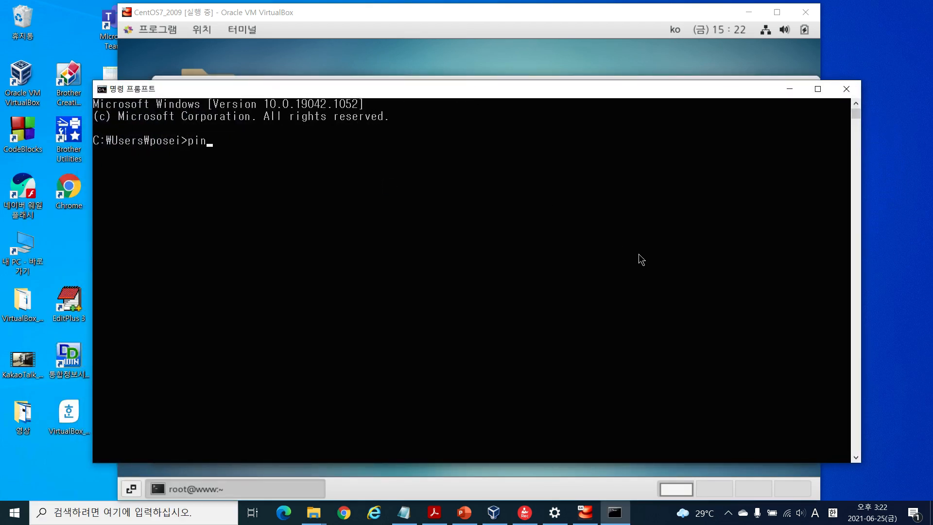
type("g 192.168.56.116")
key("Return")
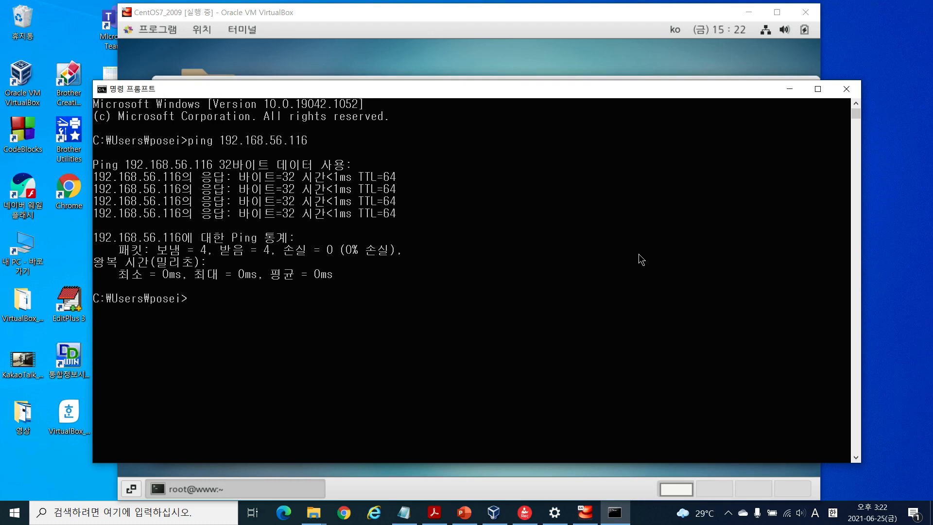
left_click(846, 92)
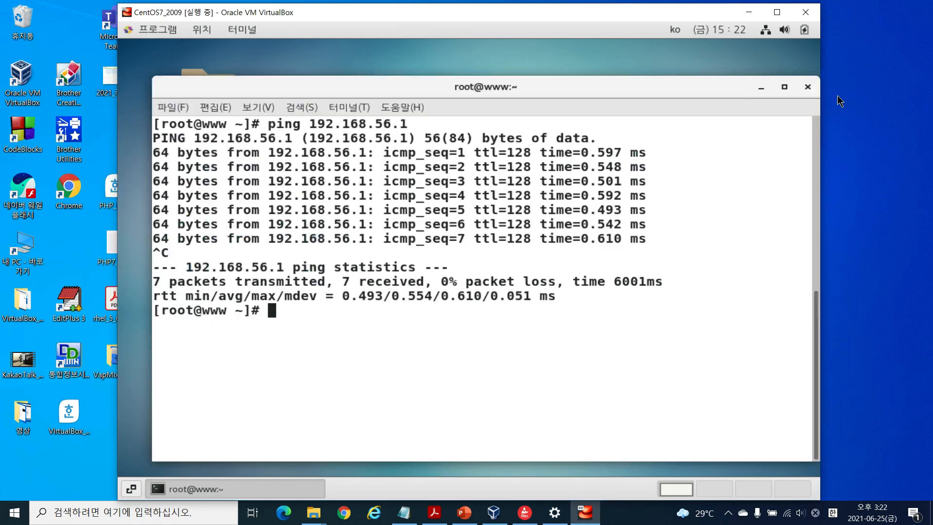
Review the CentOS7_2009 machine's details in VirtualBox Manager and return to the running virtual machine's window.
left_click(493, 512)
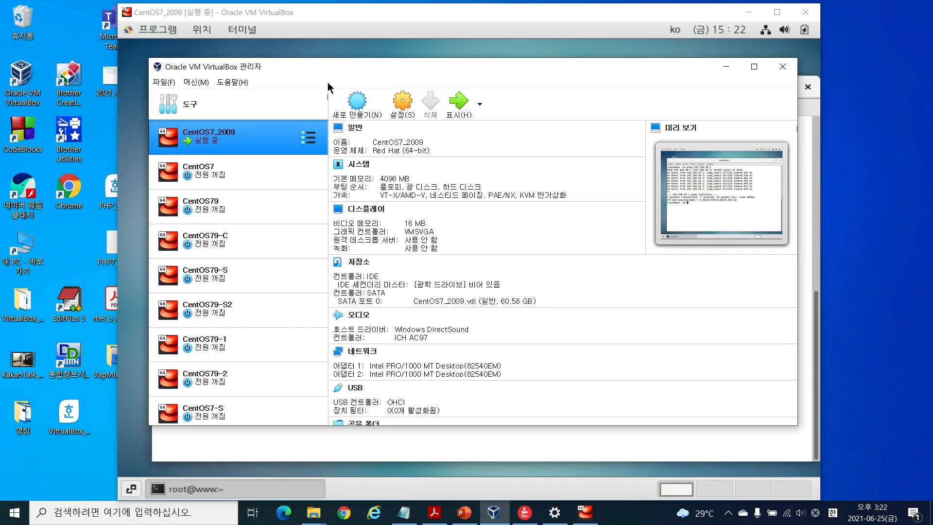
left_click_drag(392, 69, 340, 69)
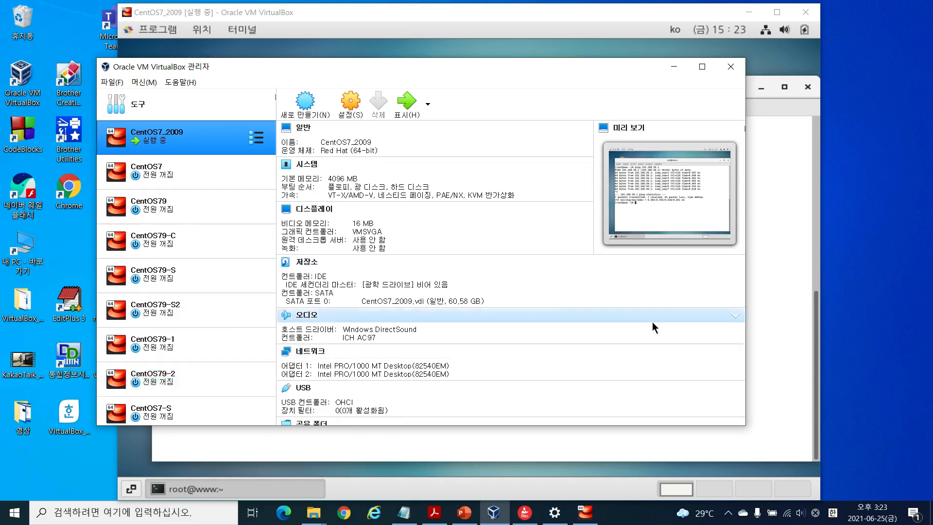
left_click(783, 319)
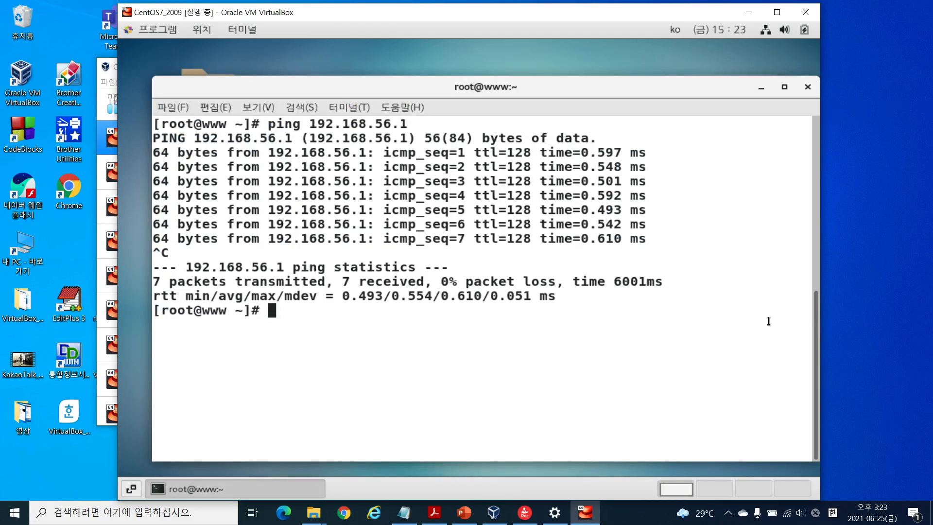